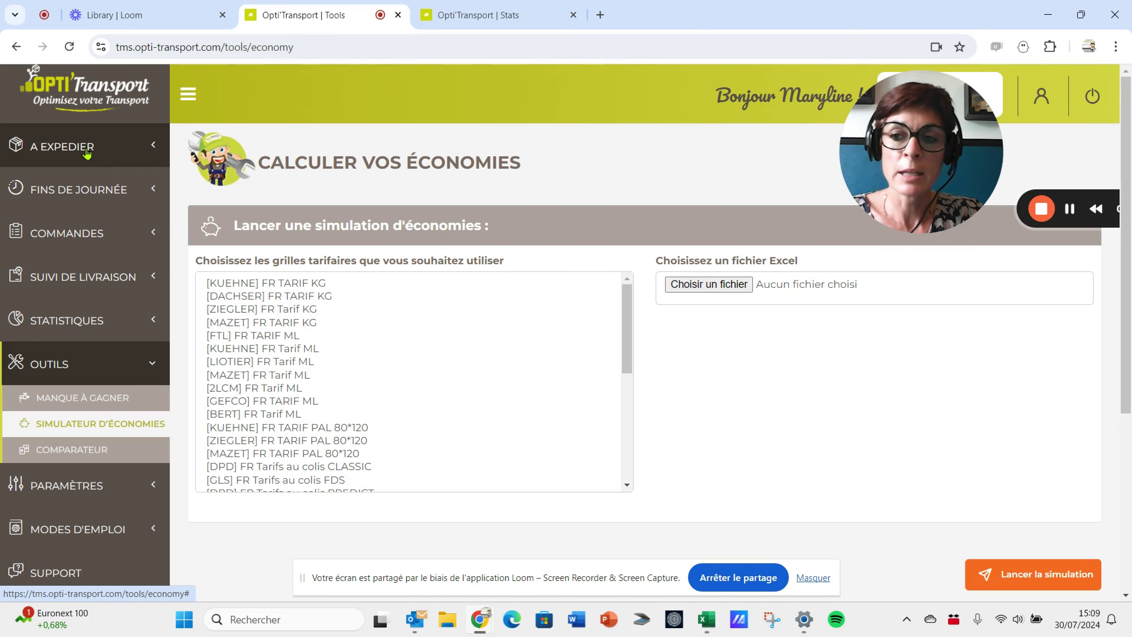
# Open the list of preparation orders and send the CLIENT RE order to pricing on the rate grids.
pyautogui.click(87, 154)
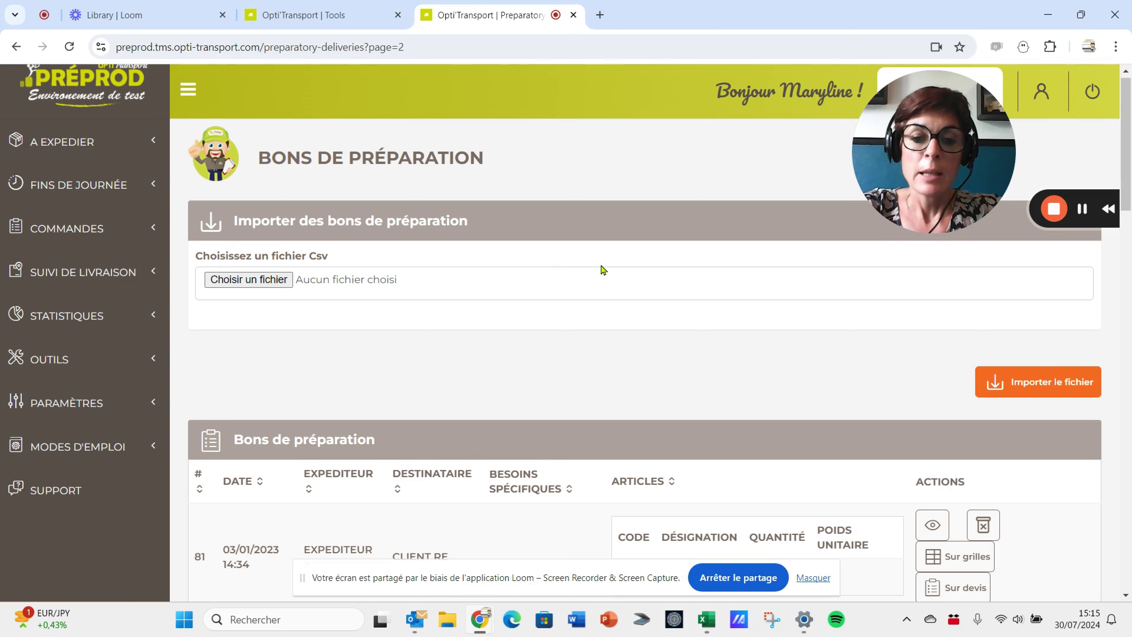
pyautogui.scroll(-3, 603, 269)
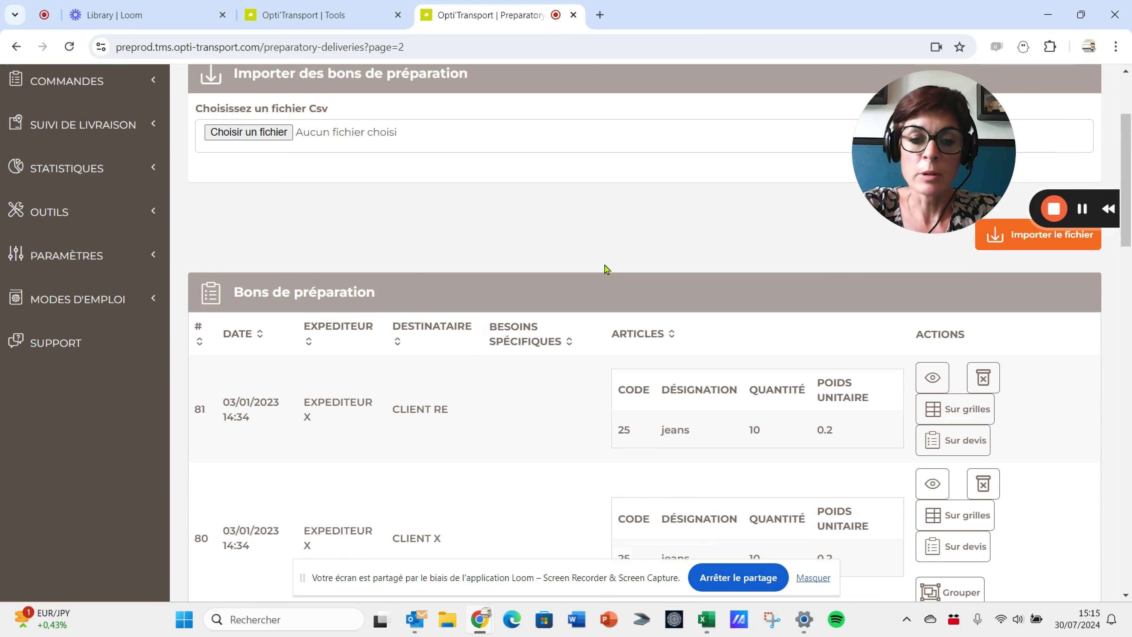
pyautogui.scroll(-2, 607, 270)
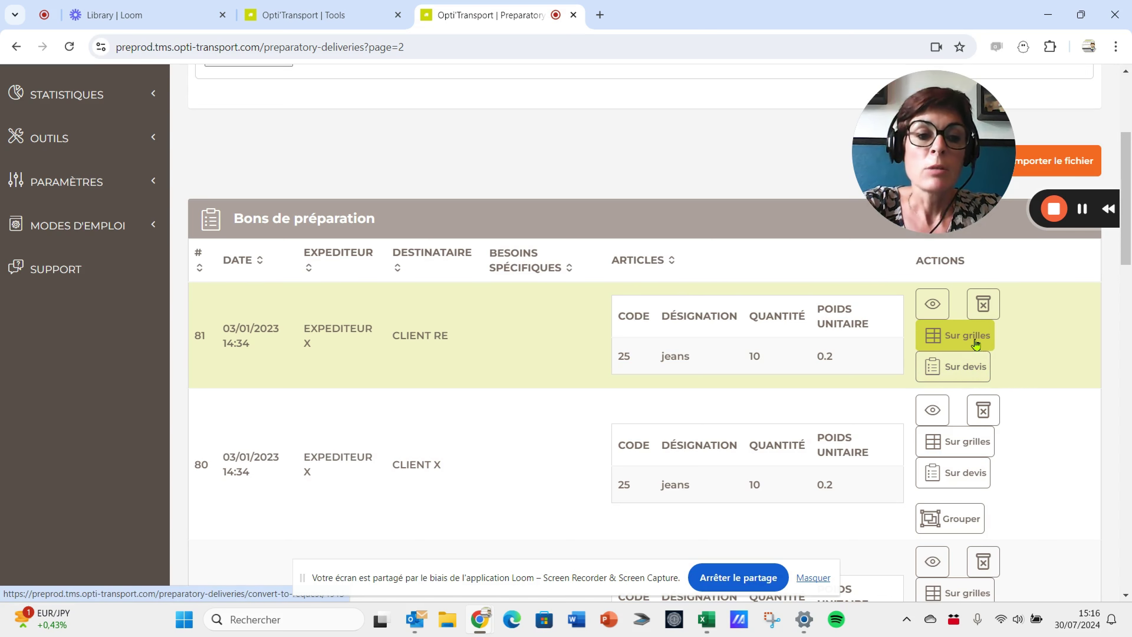
pyautogui.click(985, 343)
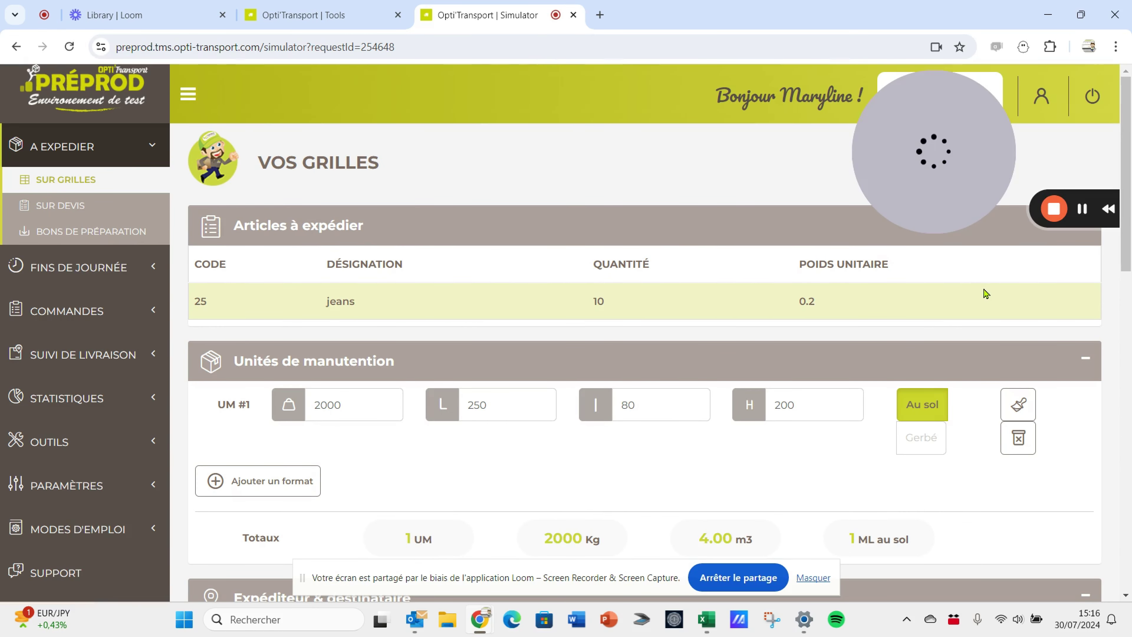
# Review the prefilled shipment details and pickup deadline options, keep Sans impératif, and submit the rate simulation.
pyautogui.scroll(-1, 987, 294)
pyautogui.scroll(-4, 987, 293)
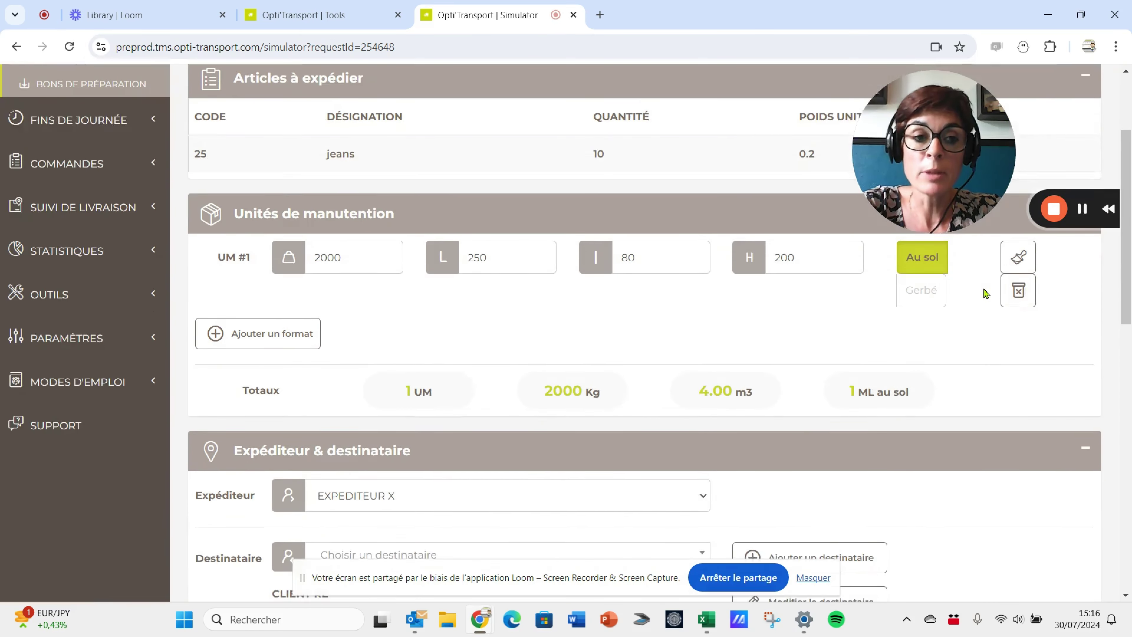
pyautogui.scroll(-5, 986, 293)
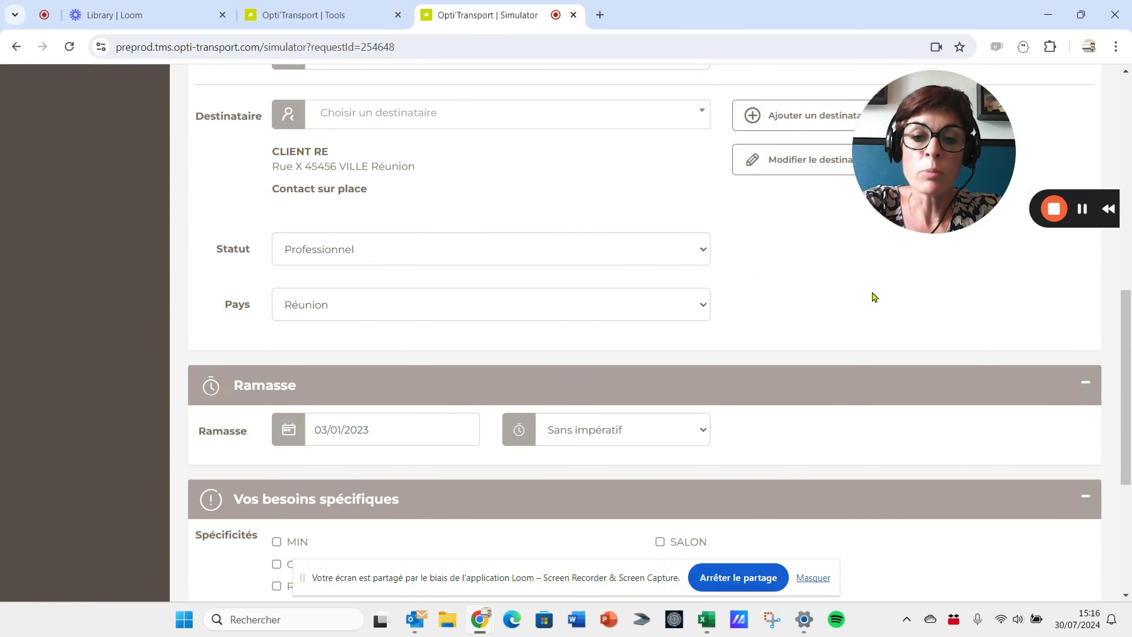
pyautogui.scroll(-3, 874, 296)
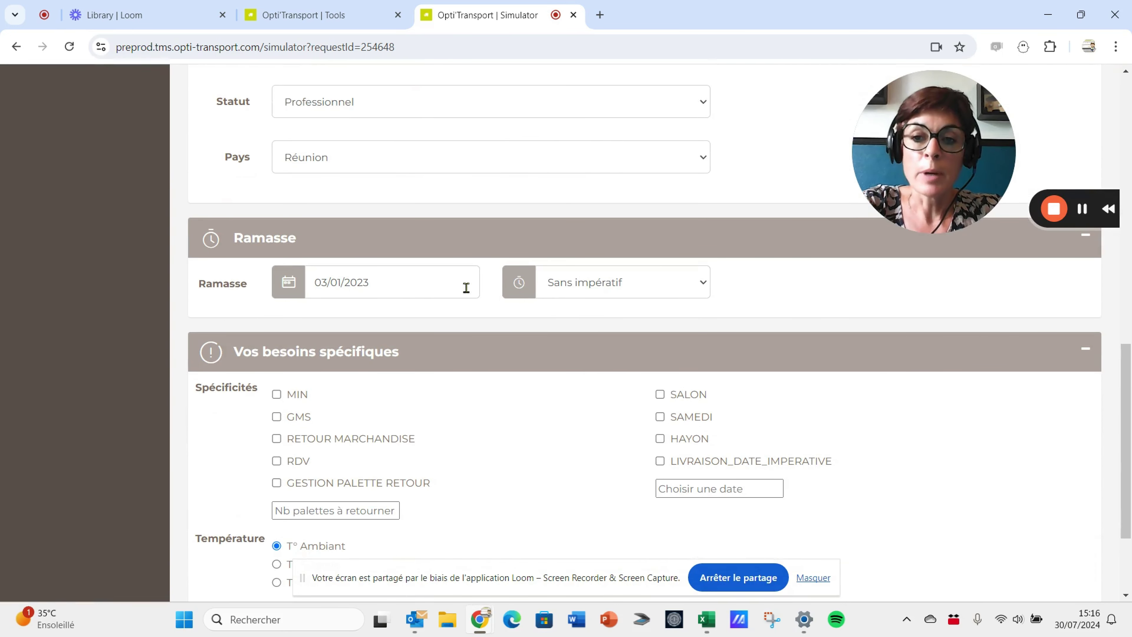
pyautogui.click(591, 290)
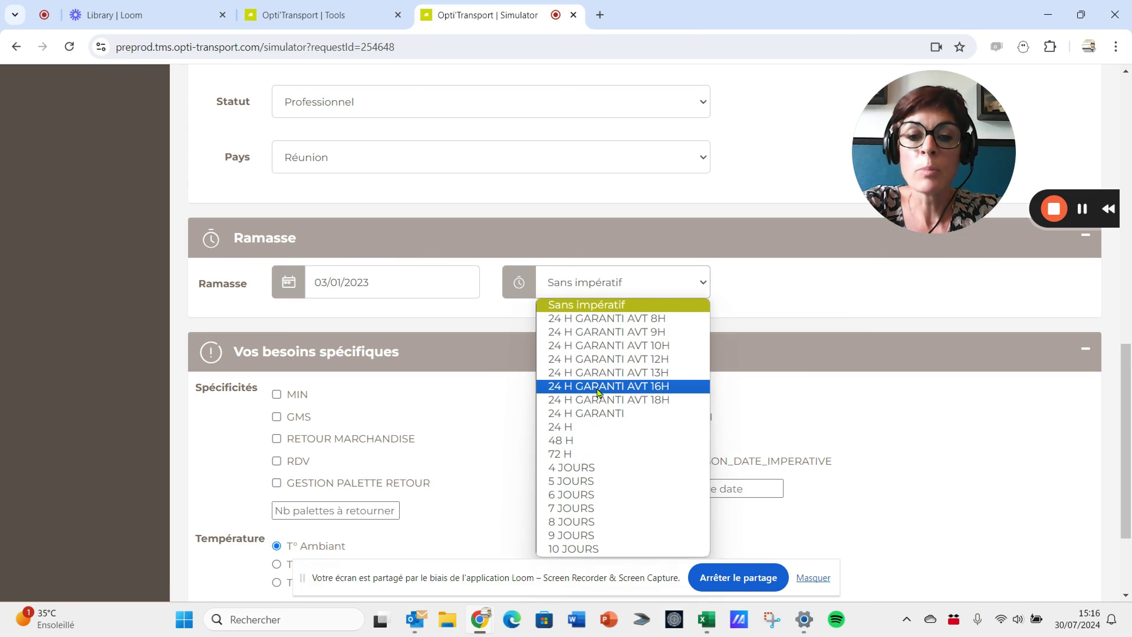
pyautogui.click(884, 437)
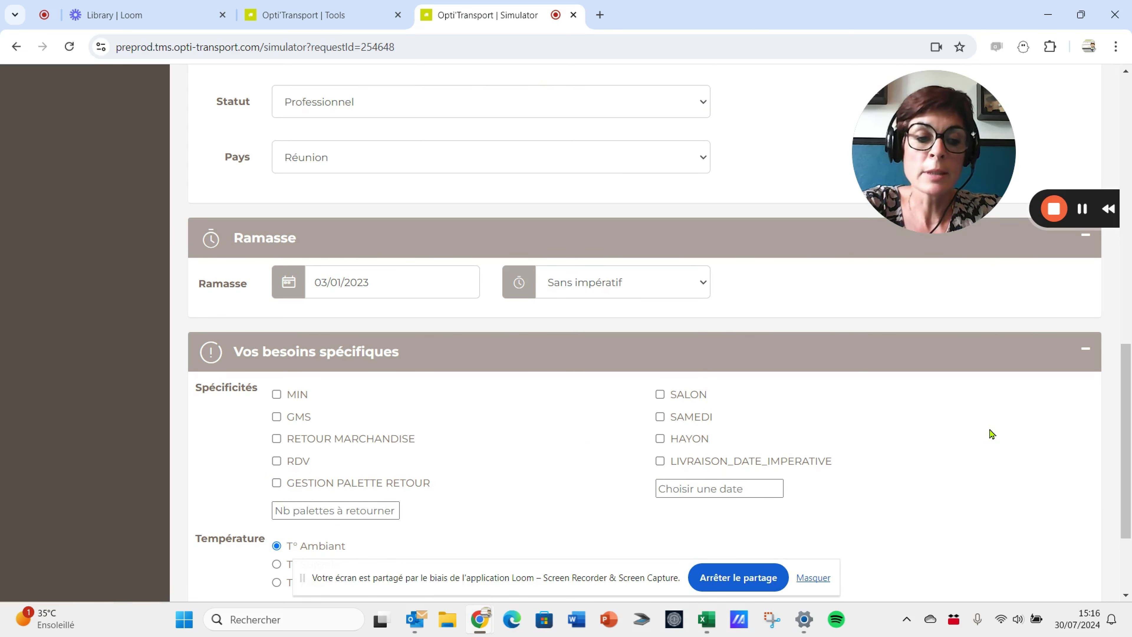
pyautogui.scroll(-2, 989, 433)
pyautogui.scroll(-2, 992, 433)
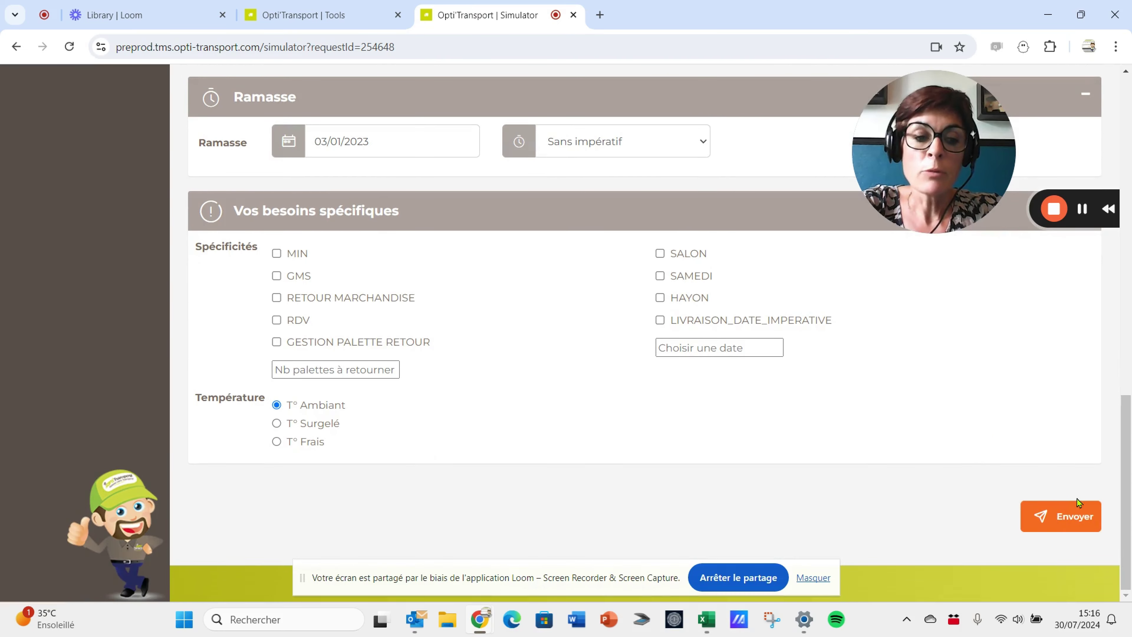
pyautogui.click(1072, 519)
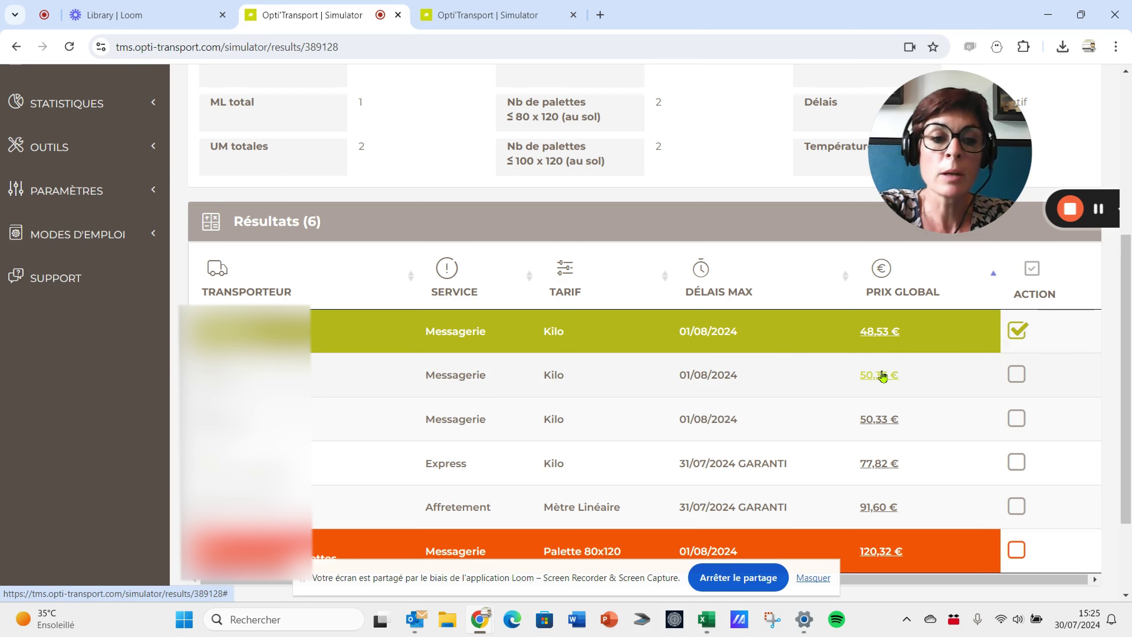
# Check the price breakdown of the carrier offers and choose the Messagerie offer at 48,53 €.
pyautogui.moveTo(881, 381)
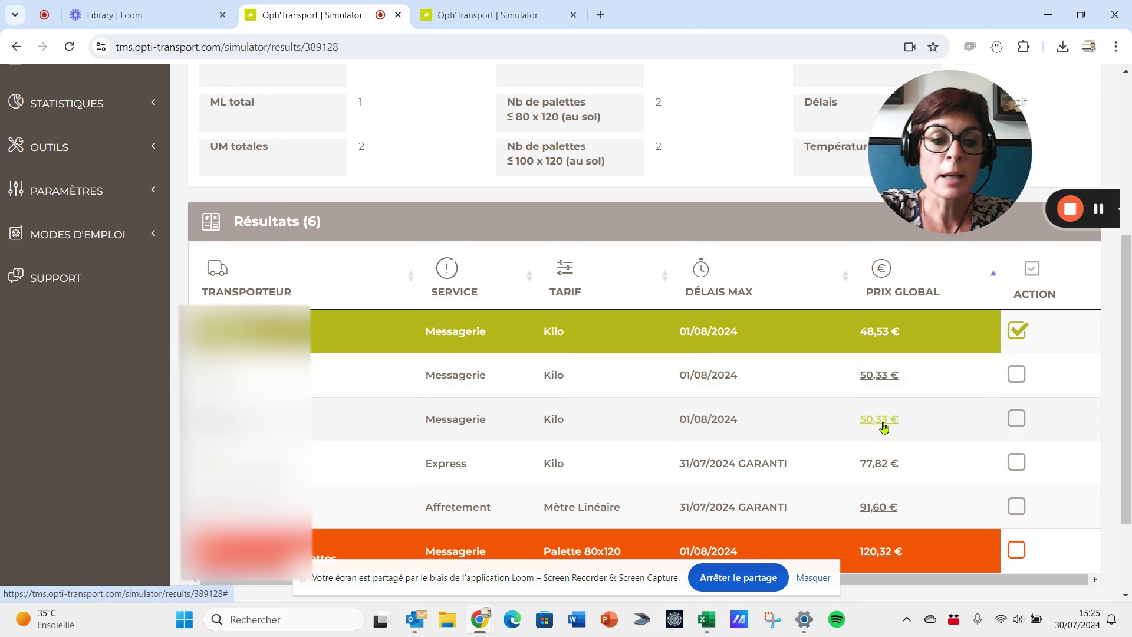
pyautogui.moveTo(884, 427)
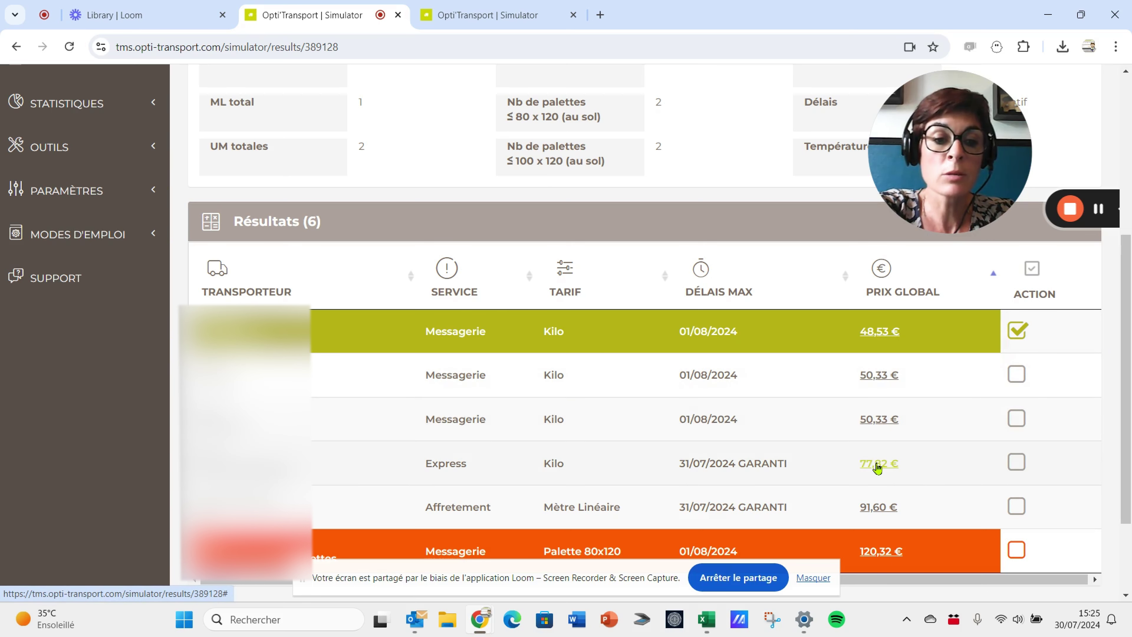
pyautogui.moveTo(877, 509)
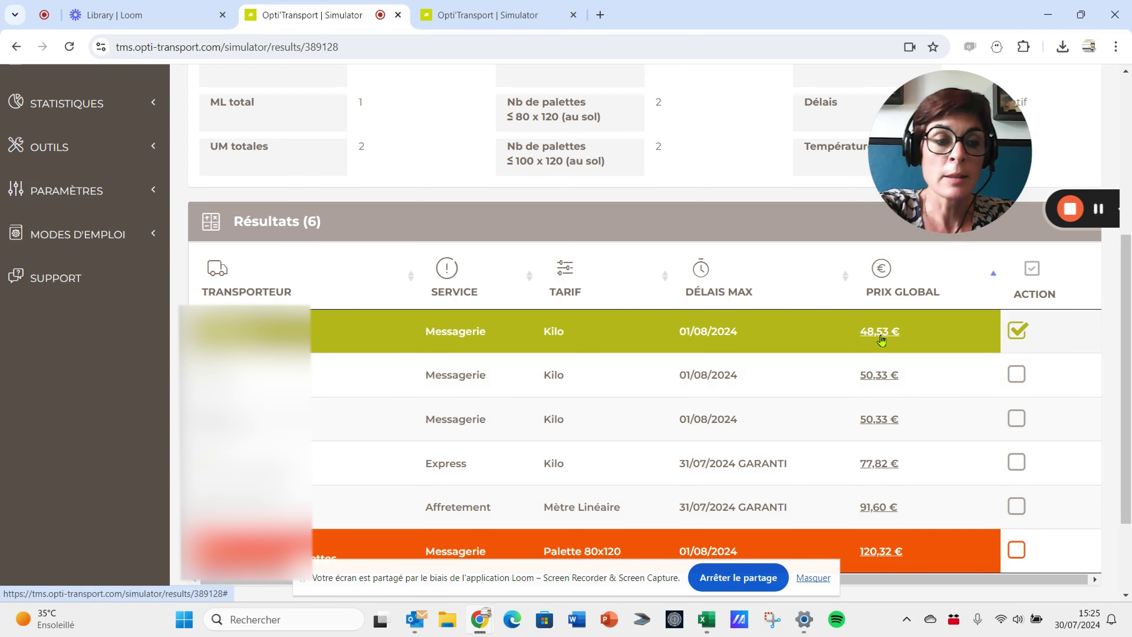
pyautogui.moveTo(881, 340)
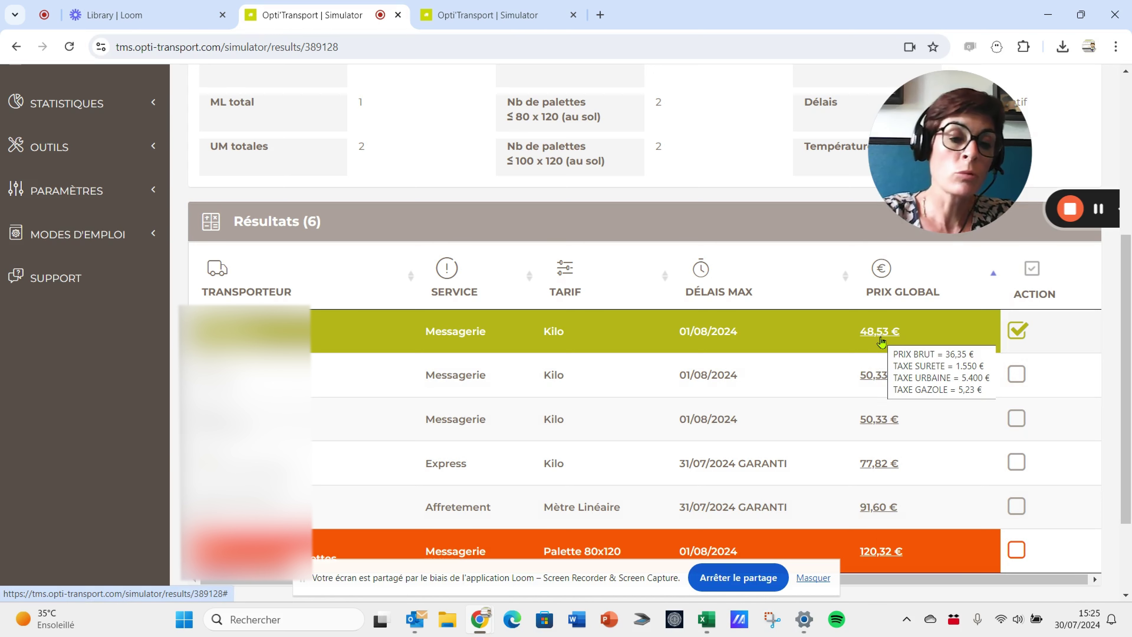
pyautogui.click(1019, 332)
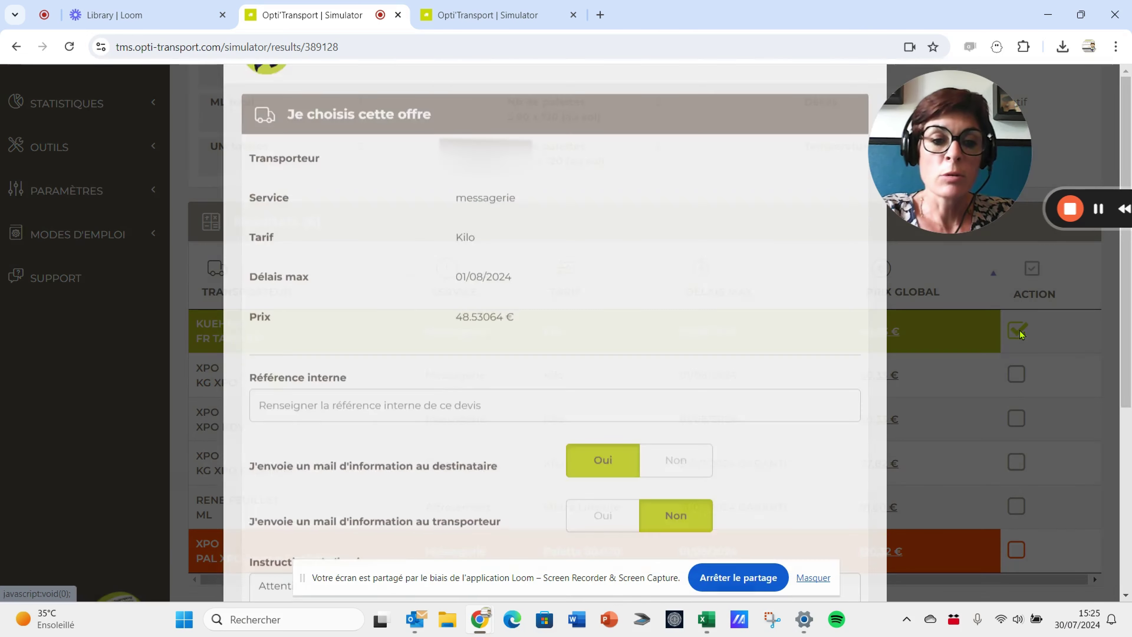
# Enter "test" as the internal reference of the chosen offer, then save and print it.
pyautogui.scroll(-1, 385, 444)
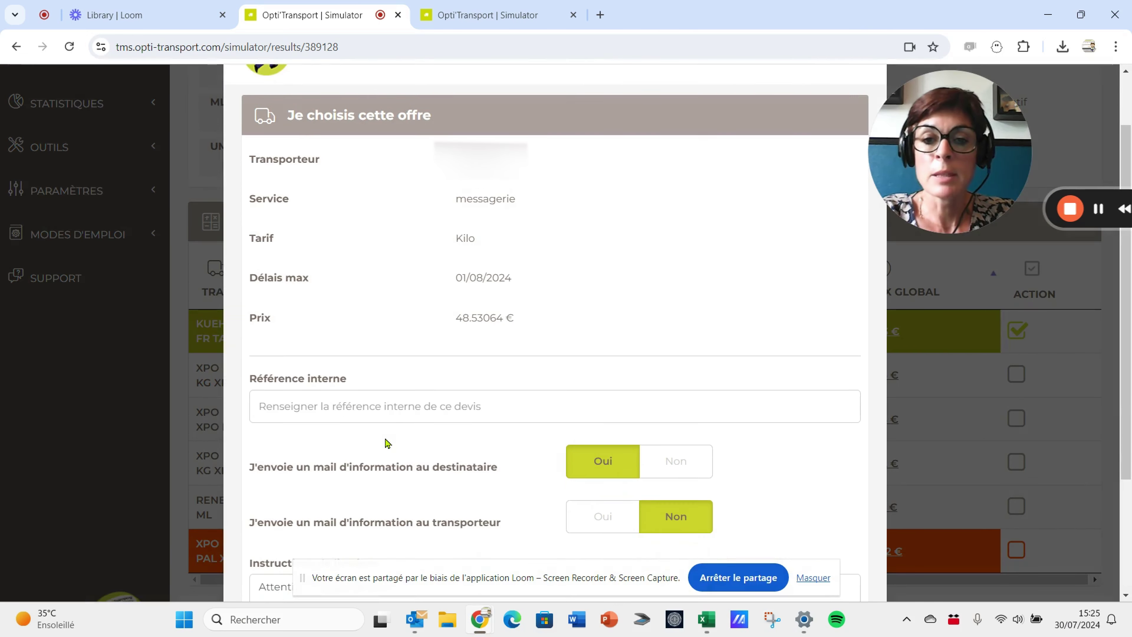
pyautogui.click(365, 400)
pyautogui.write('test')
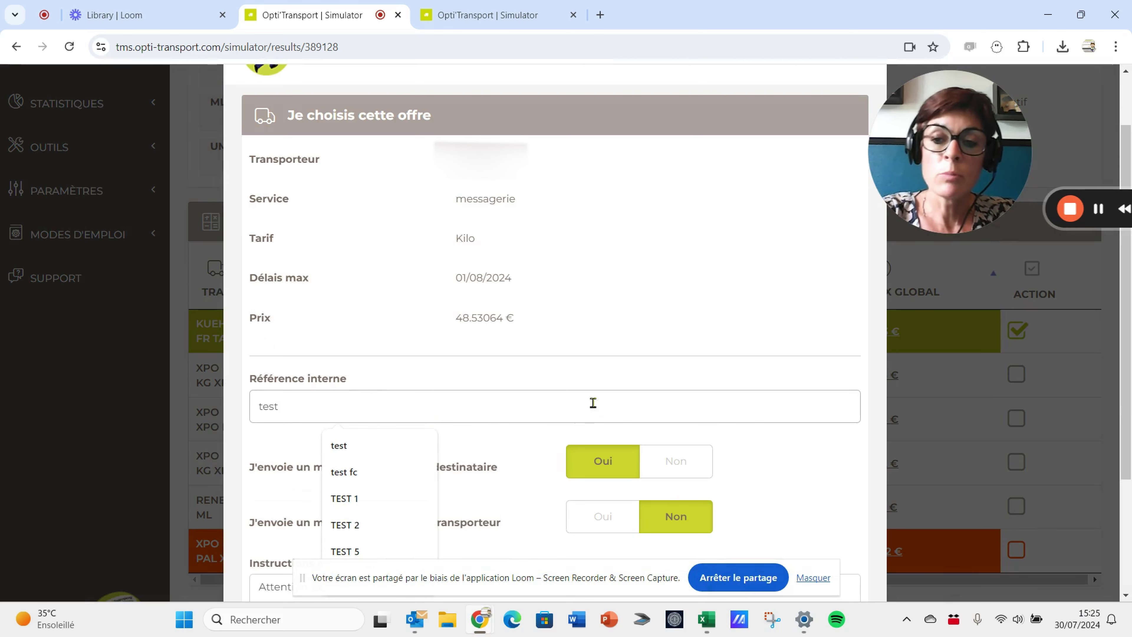
pyautogui.scroll(-3, 695, 419)
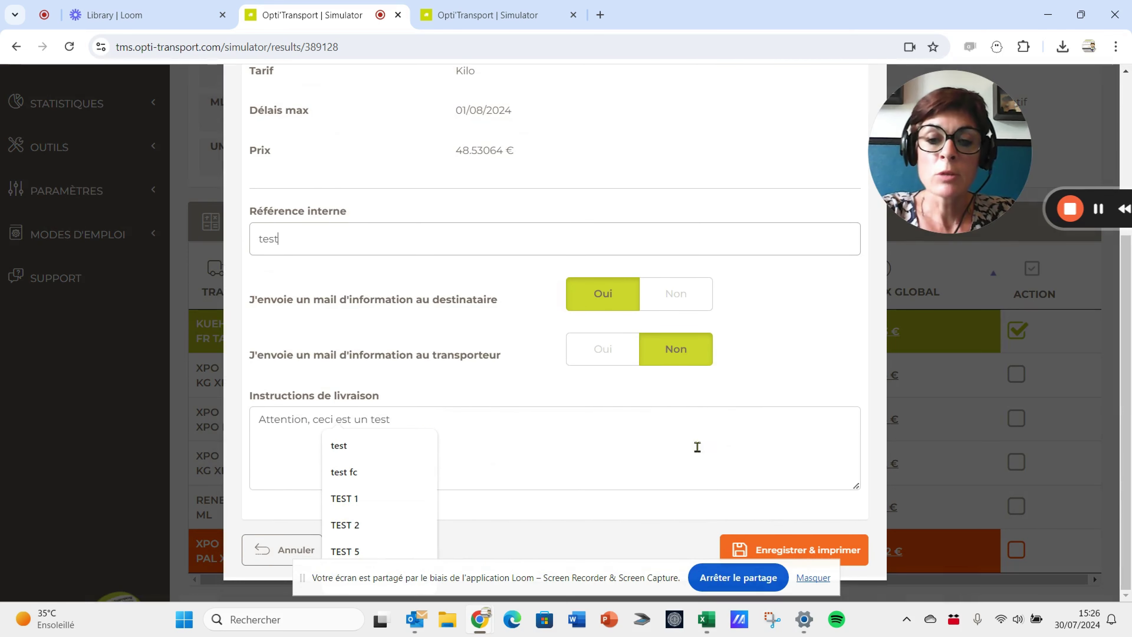
pyautogui.click(807, 556)
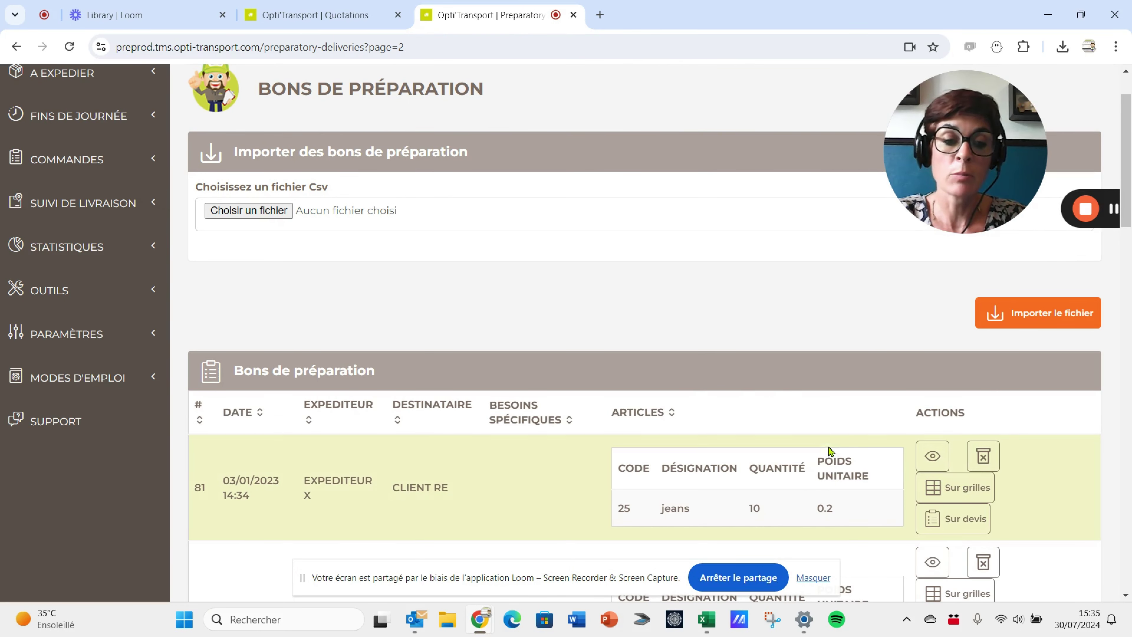
# Convert the CLIENT X preparation order into a new quote request.
pyautogui.scroll(-2, 861, 472)
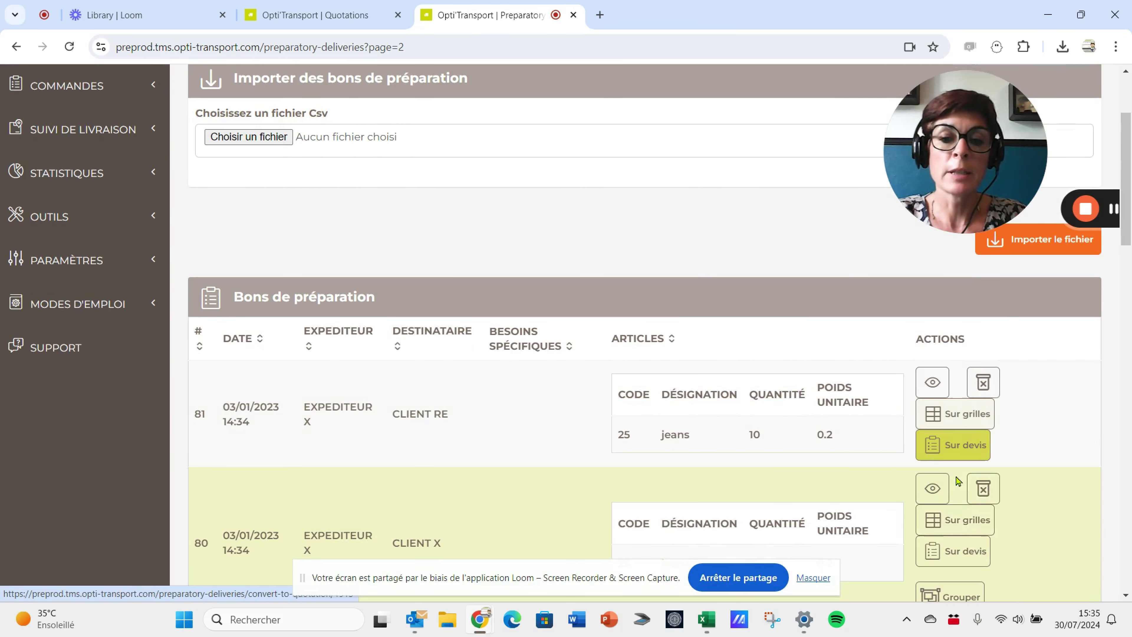
pyautogui.scroll(-1, 1021, 550)
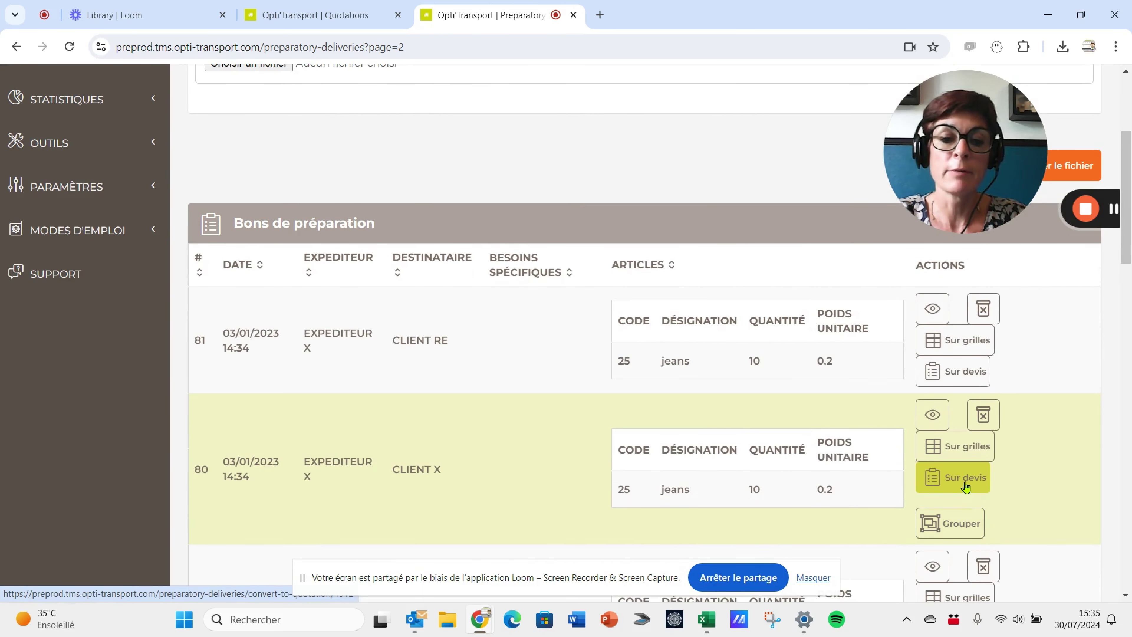
pyautogui.click(965, 487)
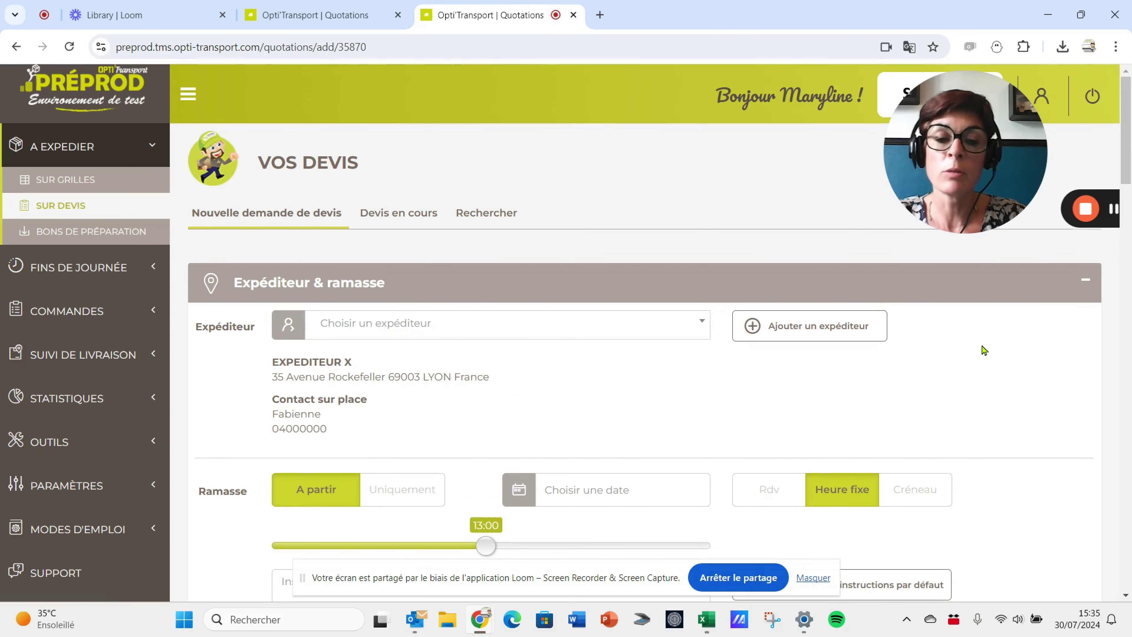
# Review the quote request's sender, pickup, articles, recipient, handling units, delivery and totals sections.
pyautogui.scroll(-10, 985, 350)
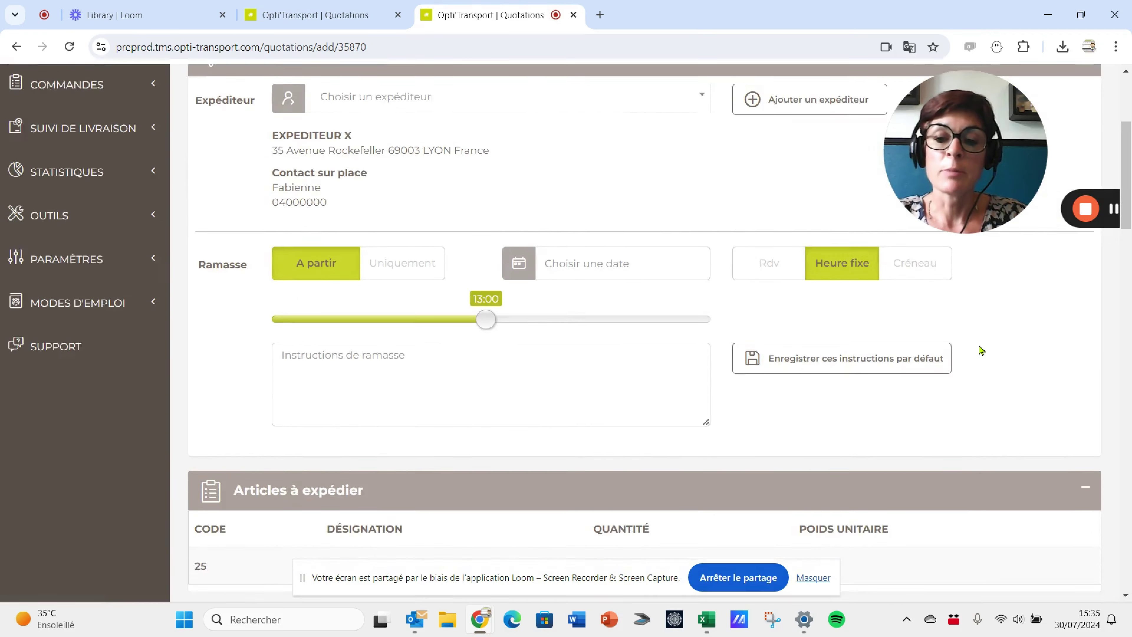
pyautogui.scroll(2, 544, 128)
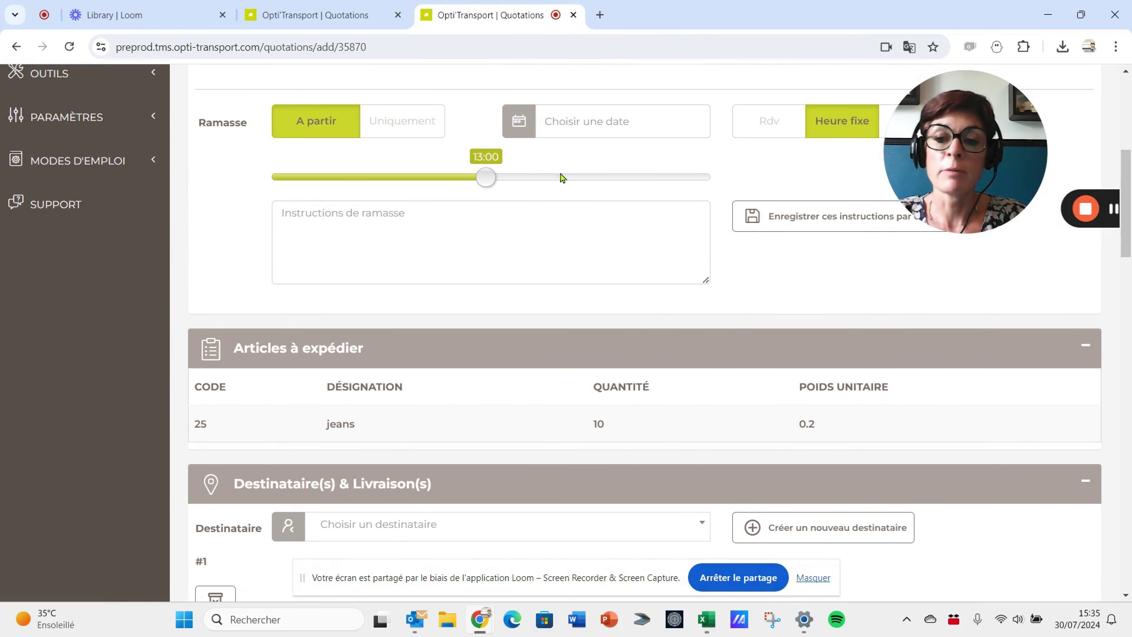
pyautogui.scroll(-3, 560, 177)
pyautogui.scroll(-2, 544, 258)
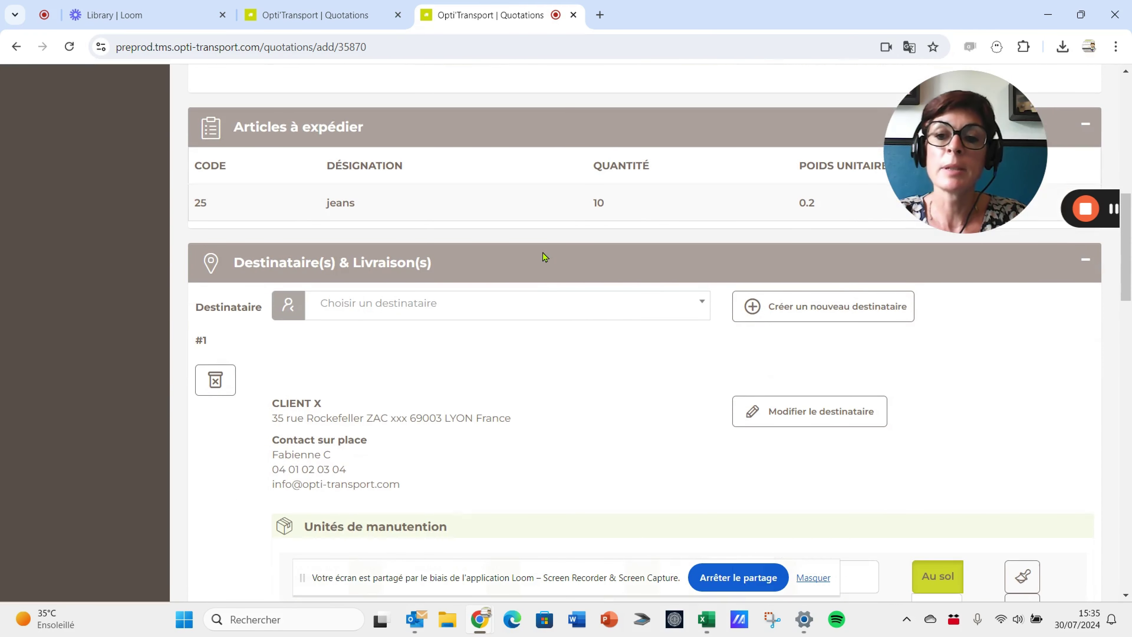
pyautogui.scroll(-2, 526, 264)
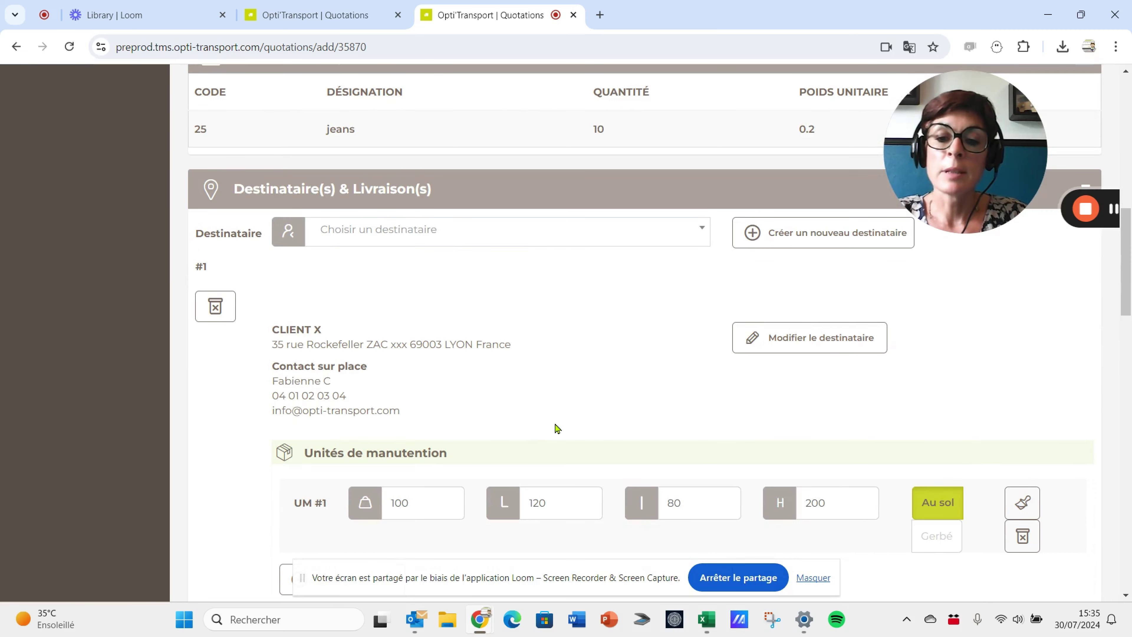
pyautogui.scroll(-3, 556, 427)
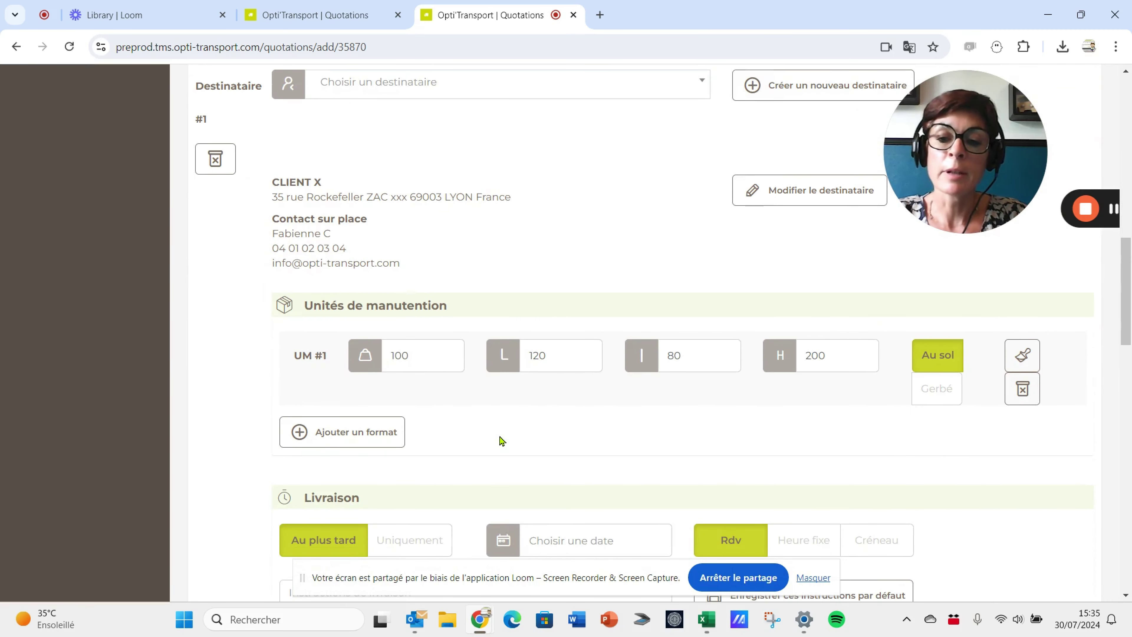
pyautogui.scroll(-1, 498, 442)
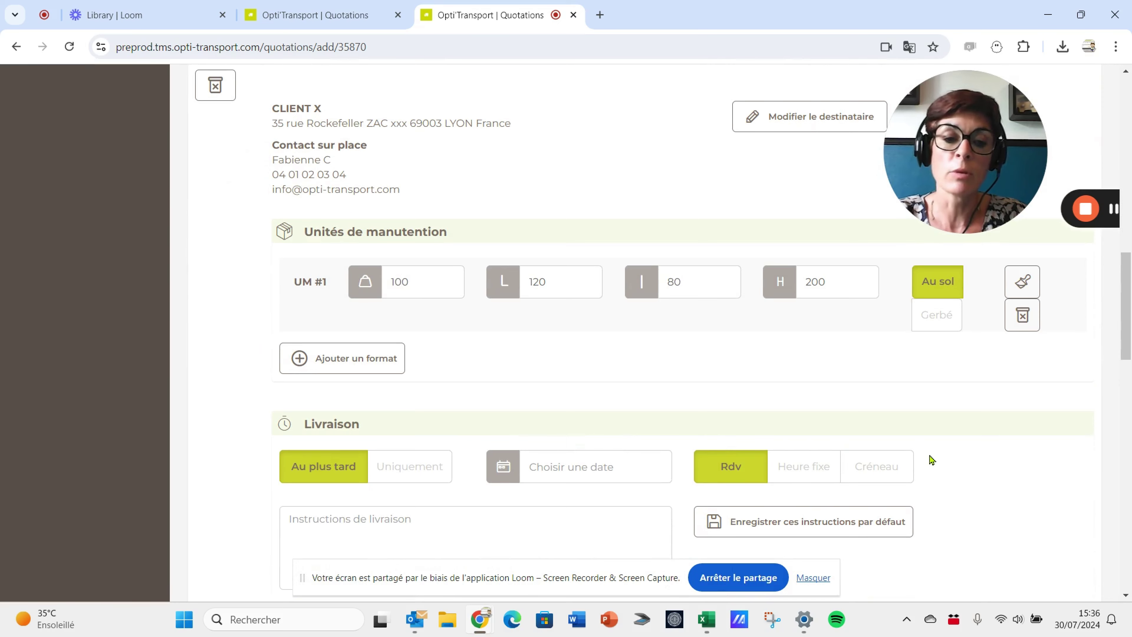
pyautogui.scroll(-1, 974, 453)
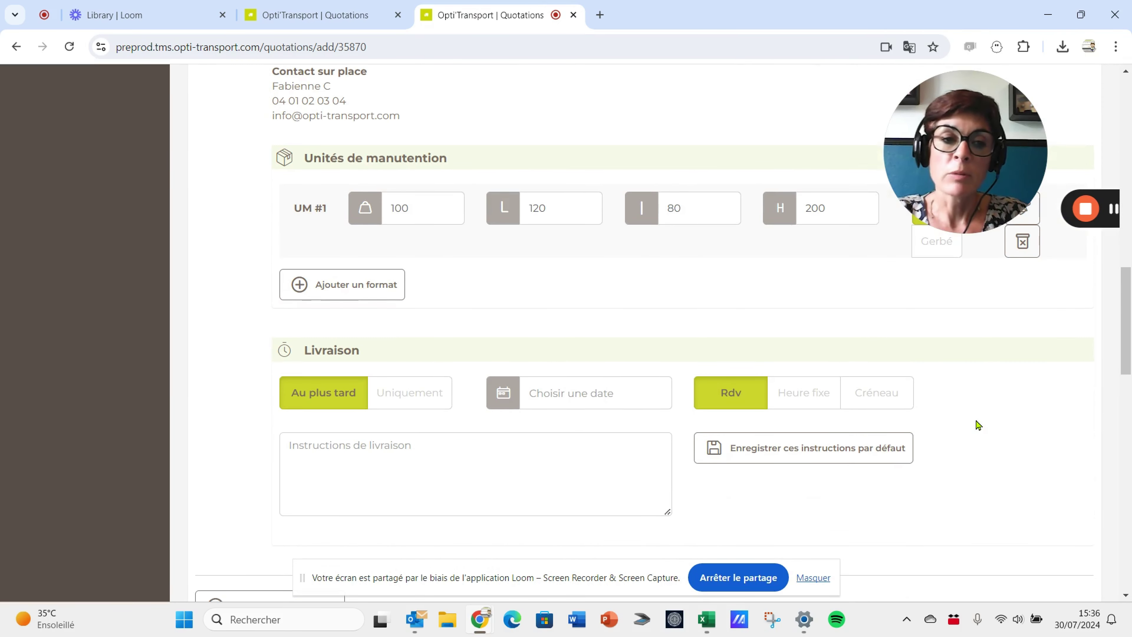
pyautogui.scroll(-4, 979, 426)
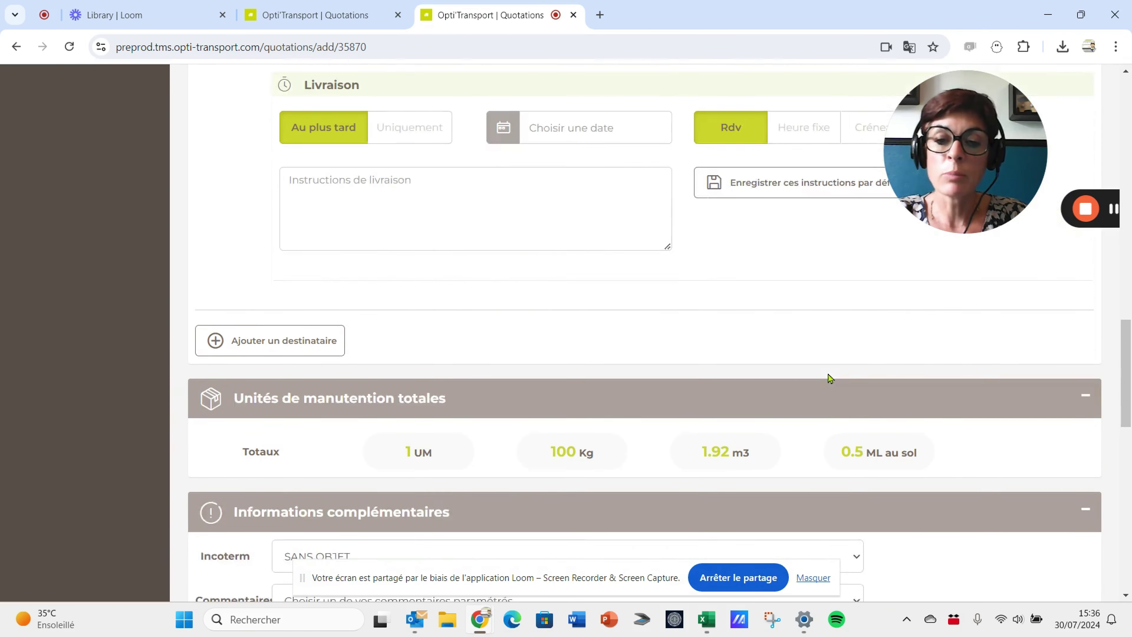
pyautogui.scroll(-3, 829, 356)
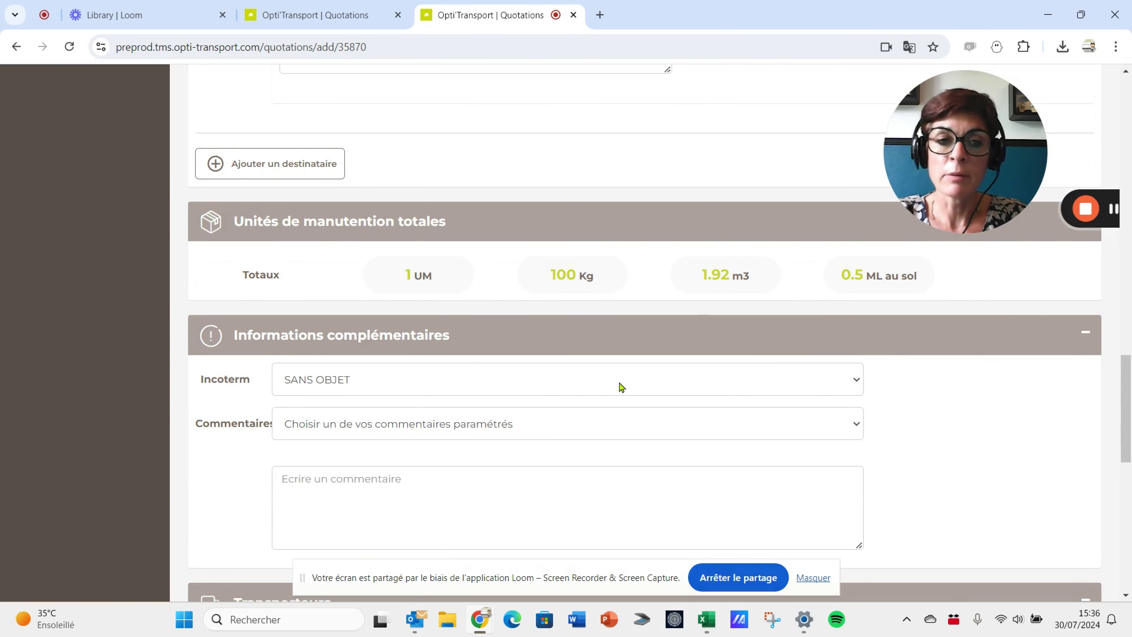
# Apply the preset comment REPONSE SOUHAITEE AVT 15H to the quote request's additional information.
pyautogui.scroll(-2, 649, 409)
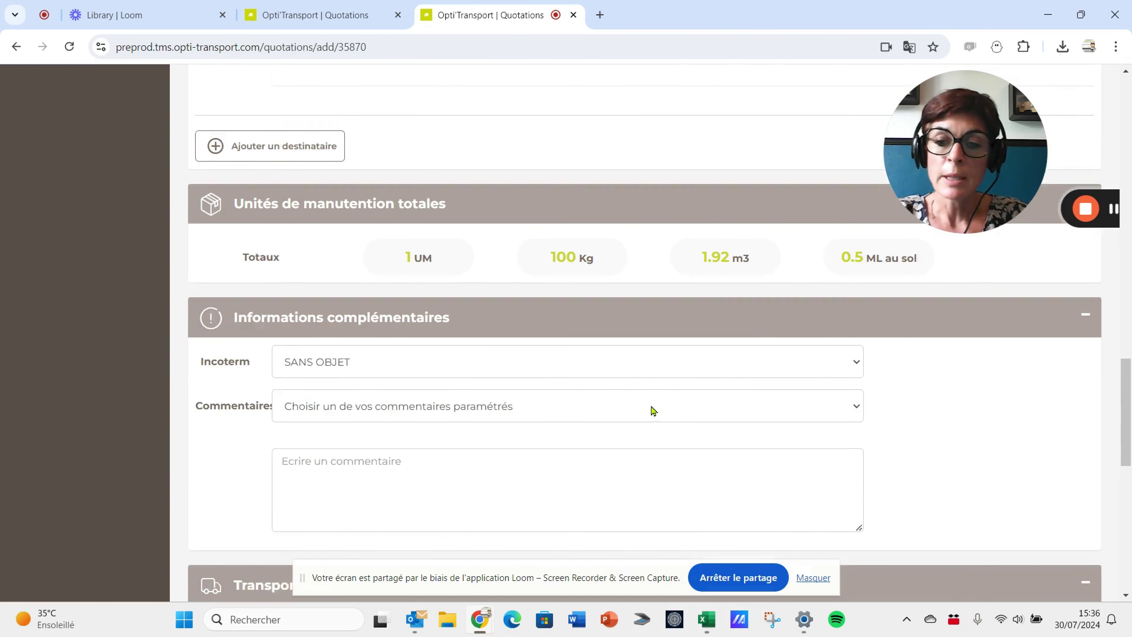
pyautogui.click(470, 355)
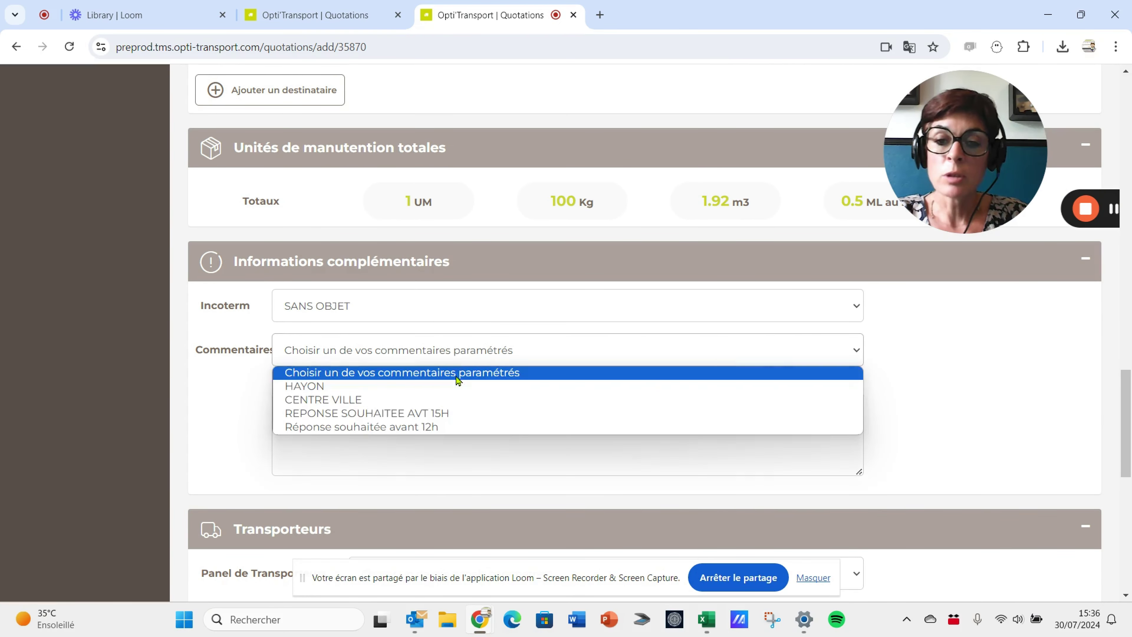
pyautogui.click(426, 413)
pyautogui.scroll(-2, 998, 375)
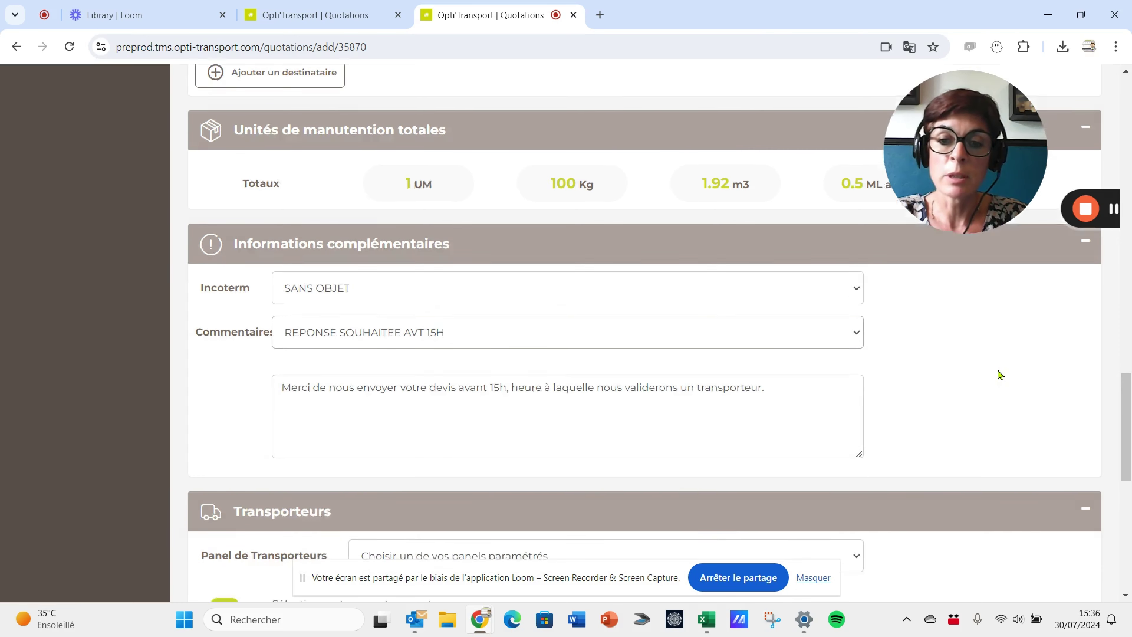
# Exclude the carriers KUEHNE NAGEL and T3 from the quote request's recipients.
pyautogui.scroll(-2, 995, 375)
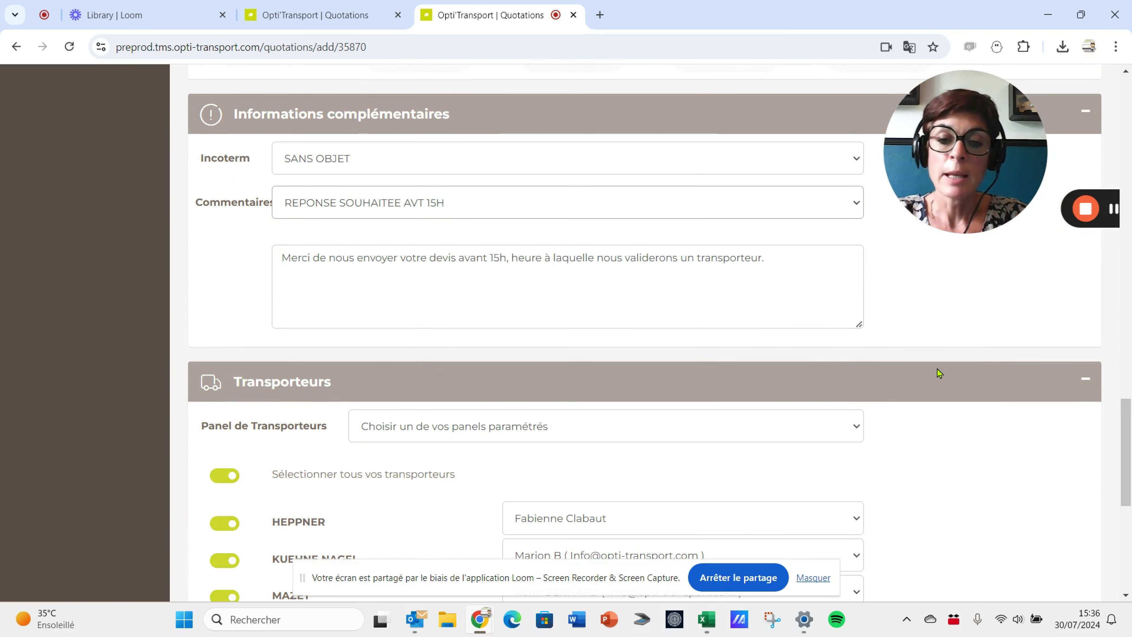
pyautogui.scroll(-4, 937, 374)
pyautogui.scroll(-3, 887, 396)
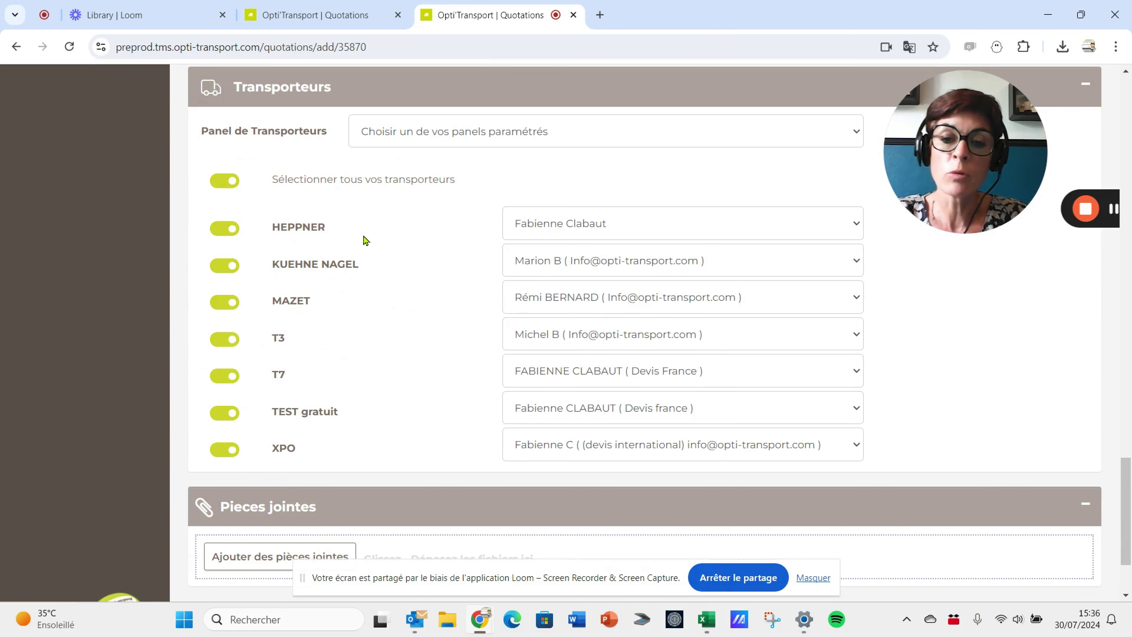
pyautogui.scroll(-3, 366, 241)
pyautogui.click(225, 142)
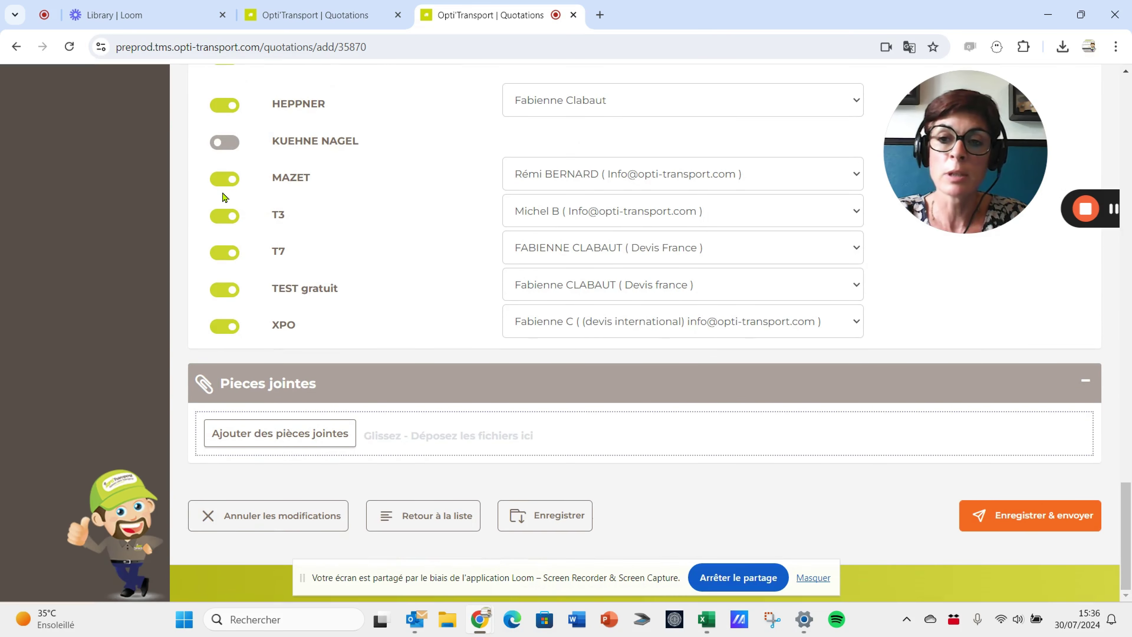
pyautogui.click(224, 216)
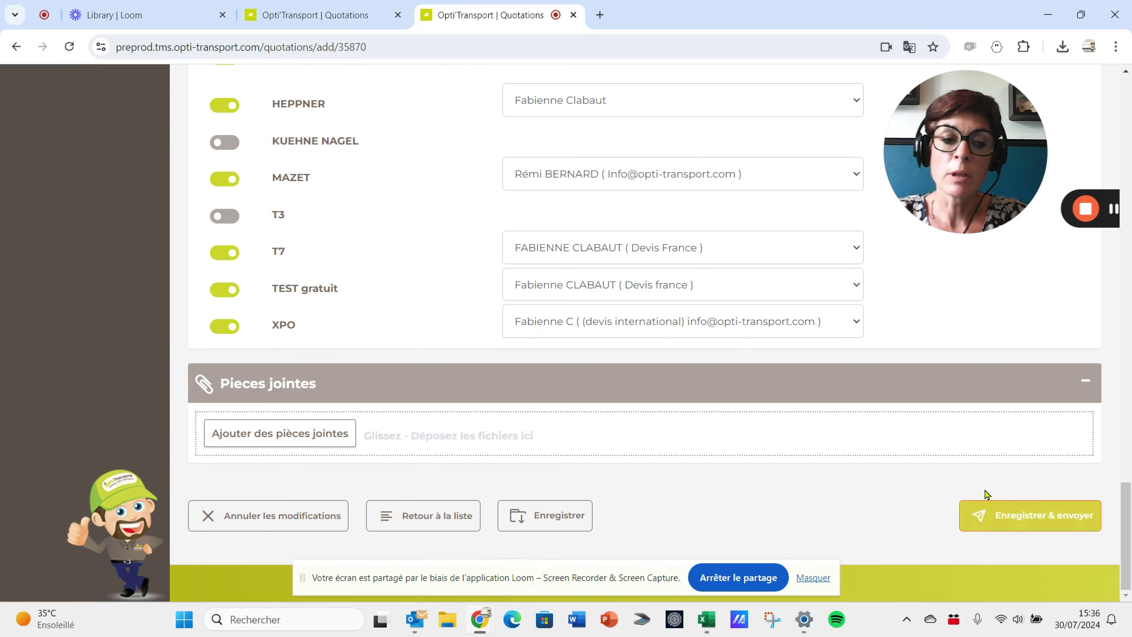
# Open the details of quote 147 for CLIENT X from the quotes in progress.
pyautogui.scroll(20, 838, 399)
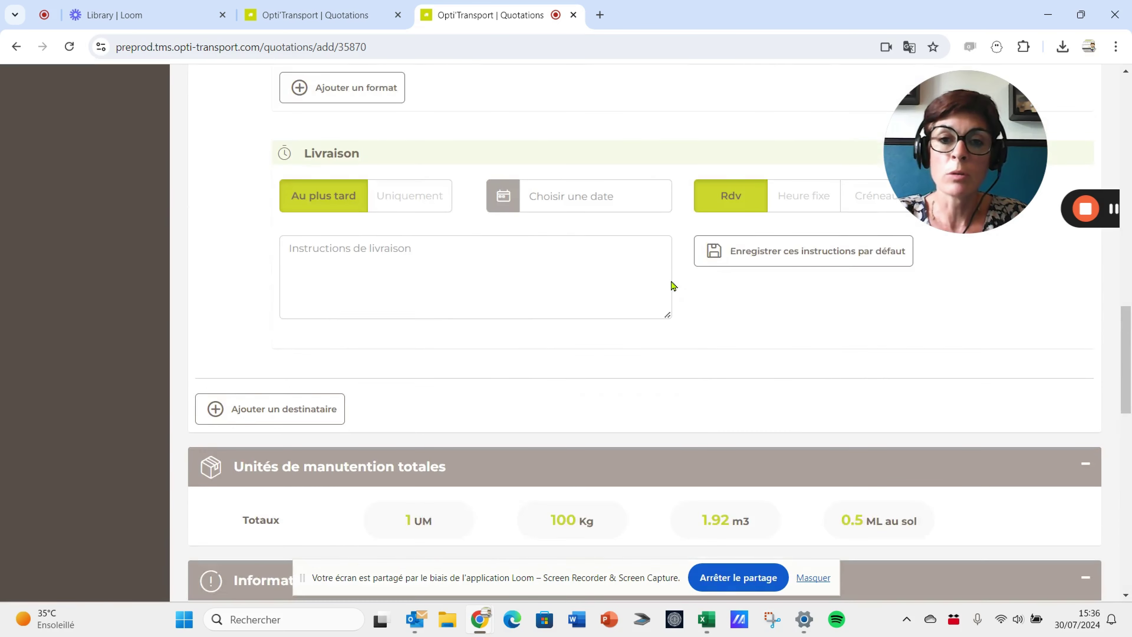
pyautogui.scroll(15, 673, 285)
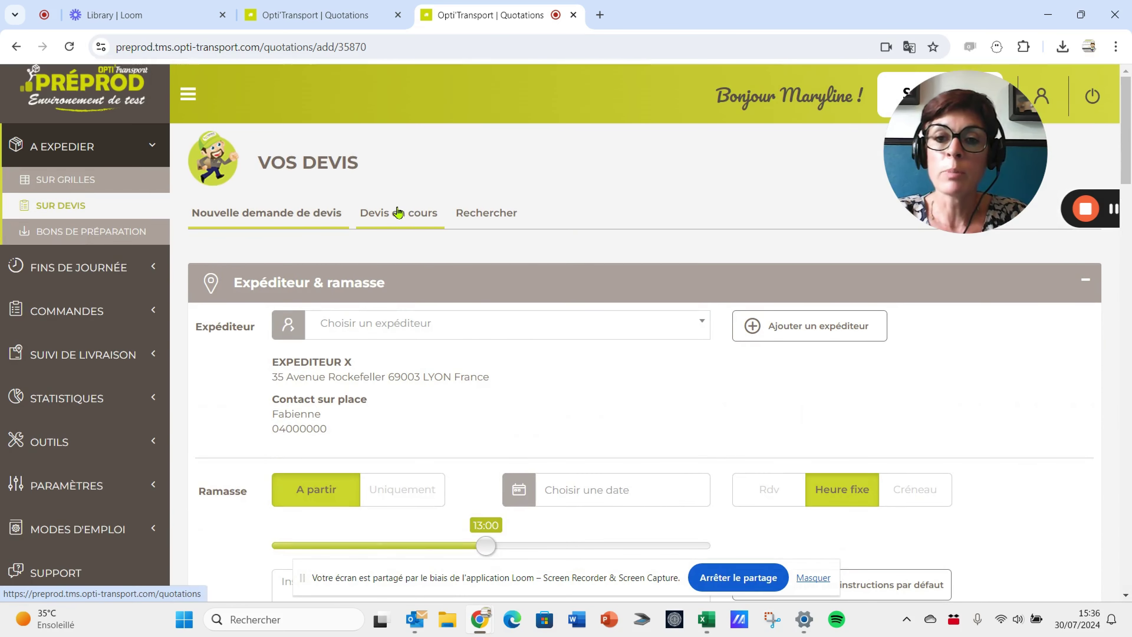
pyautogui.click(398, 213)
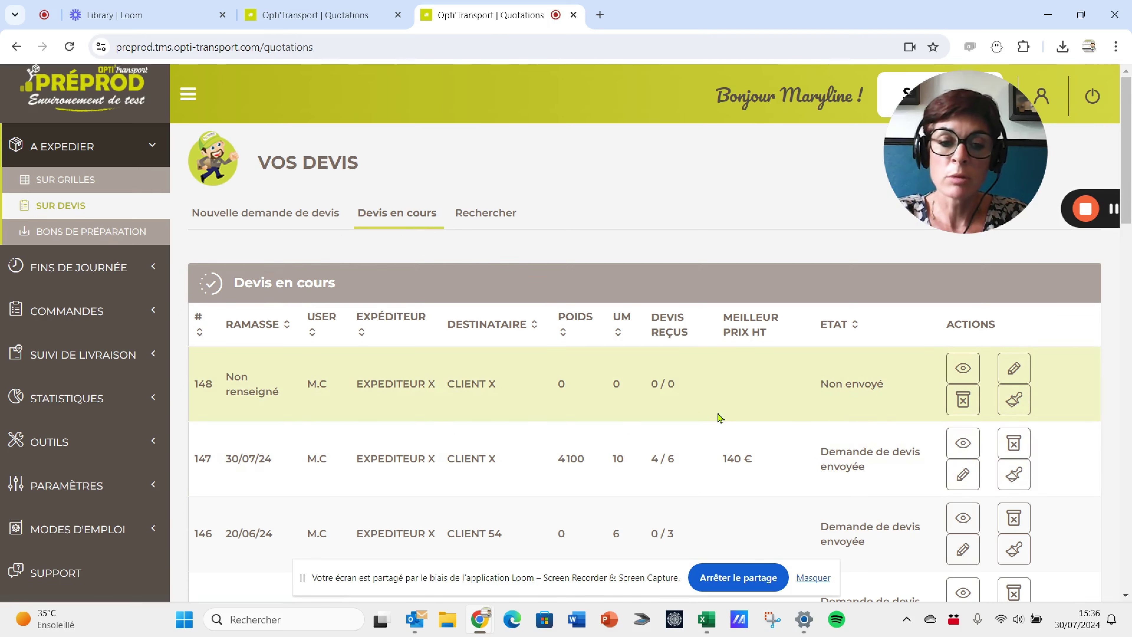
pyautogui.scroll(-2, 731, 433)
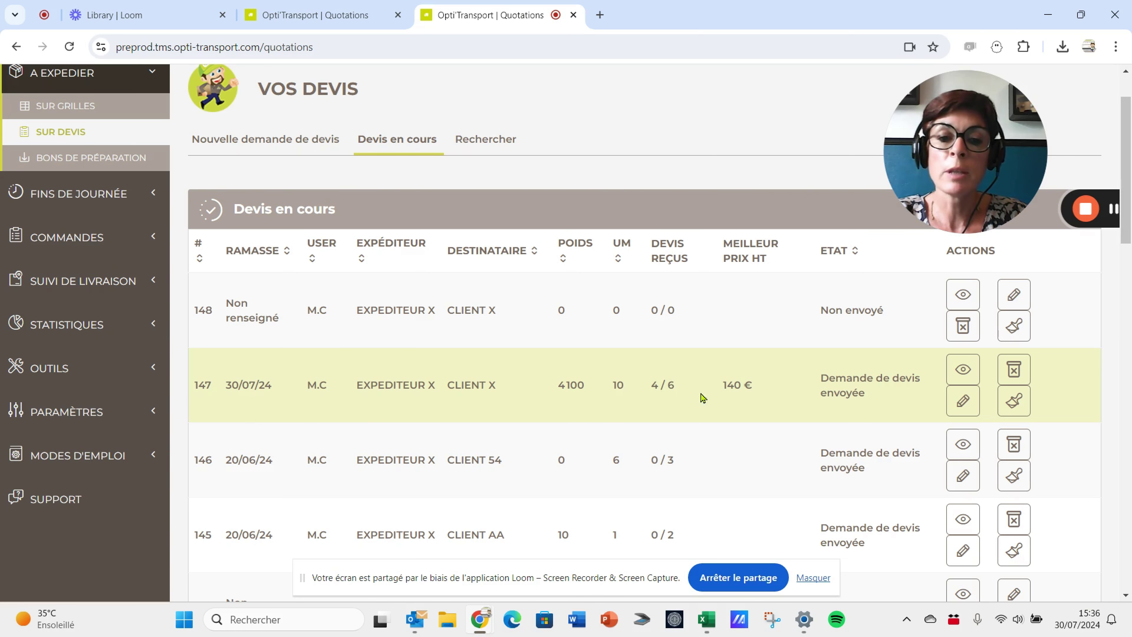
pyautogui.click(965, 371)
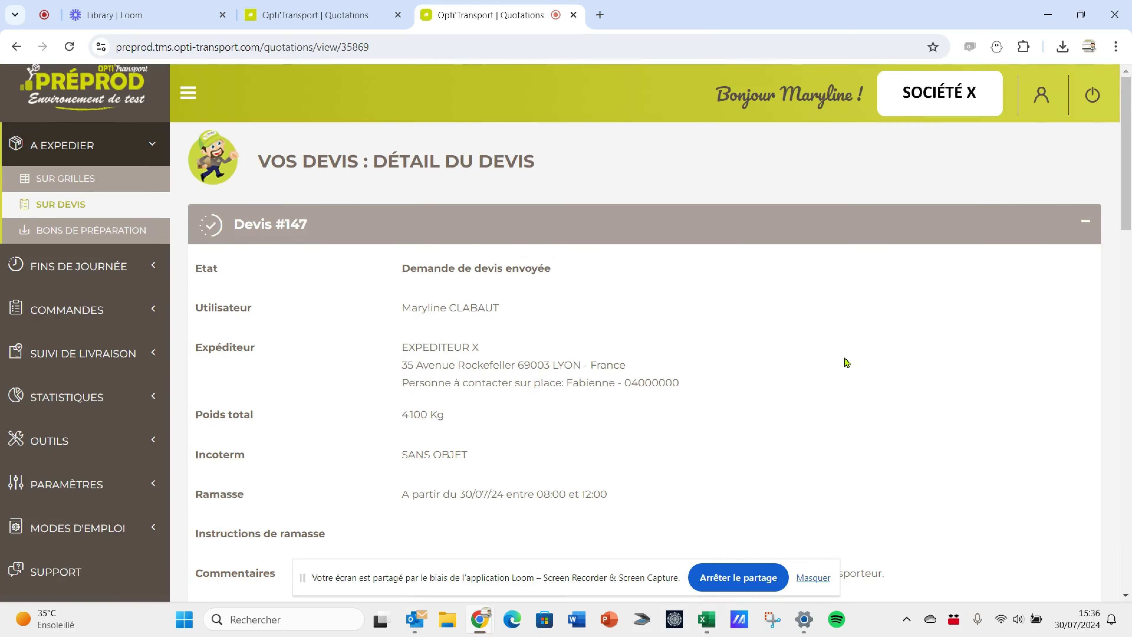
# Select the 140,00 € carrier proposal among the quotes received for quote 147.
pyautogui.scroll(-10, 847, 357)
pyautogui.scroll(-10, 865, 348)
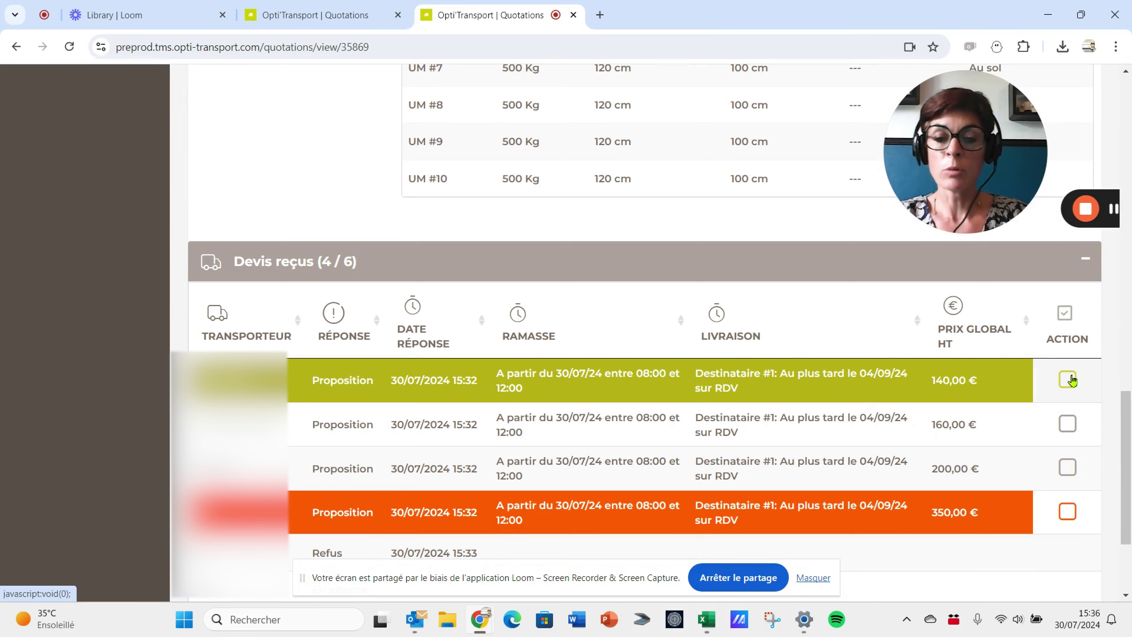
pyautogui.scroll(-2, 1067, 379)
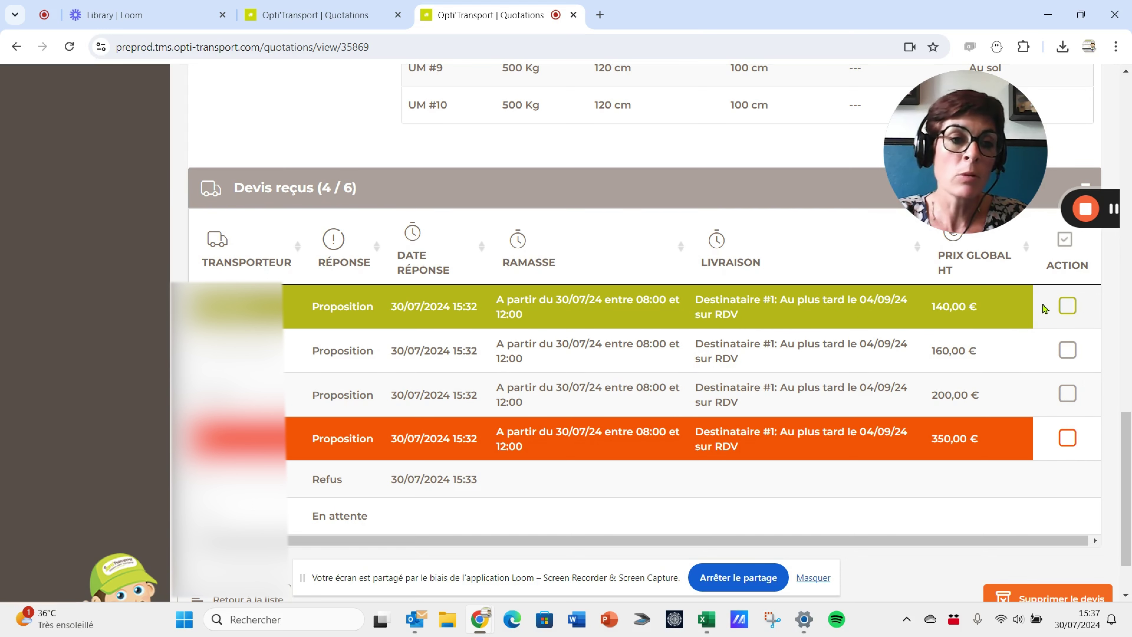
pyautogui.click(1068, 306)
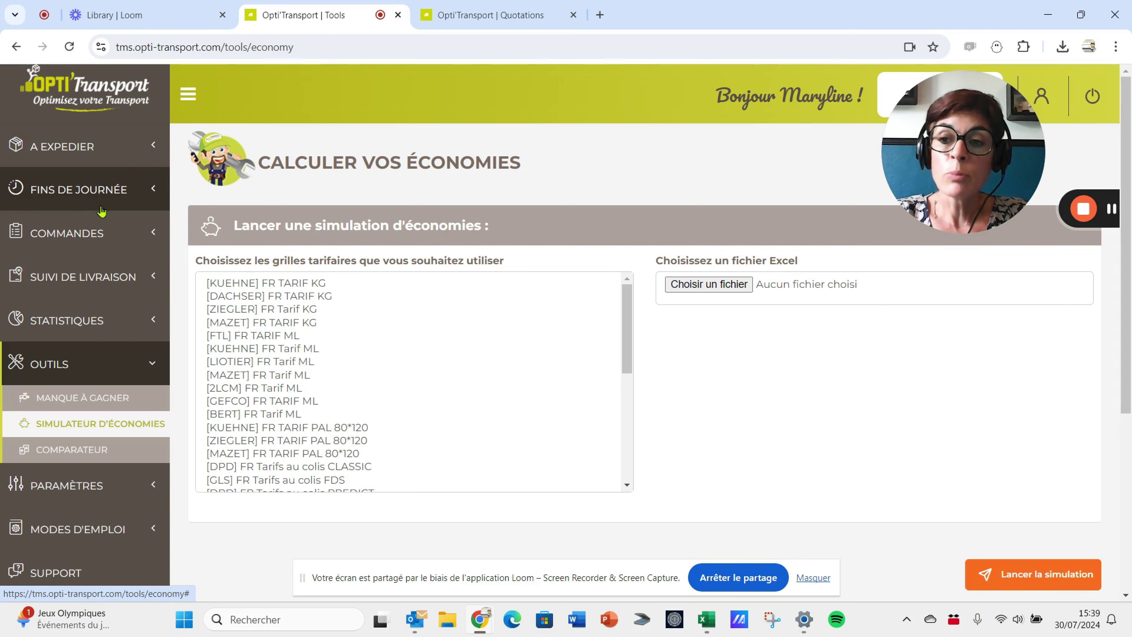
# View the history of validated end-of-day closings and the order search page.
pyautogui.click(95, 192)
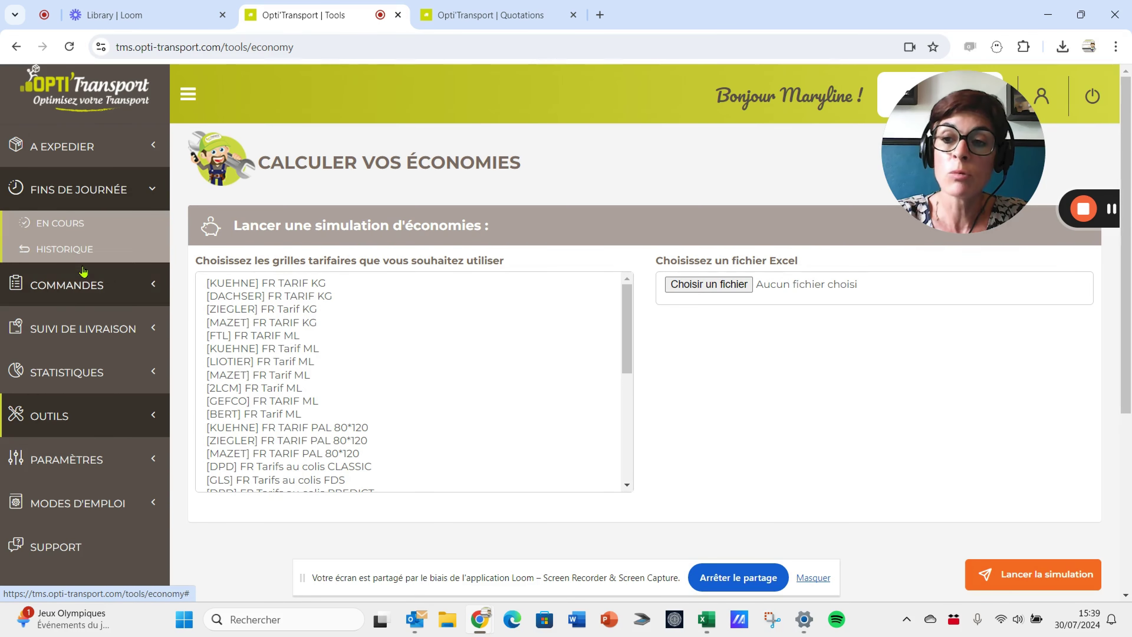
pyautogui.click(80, 250)
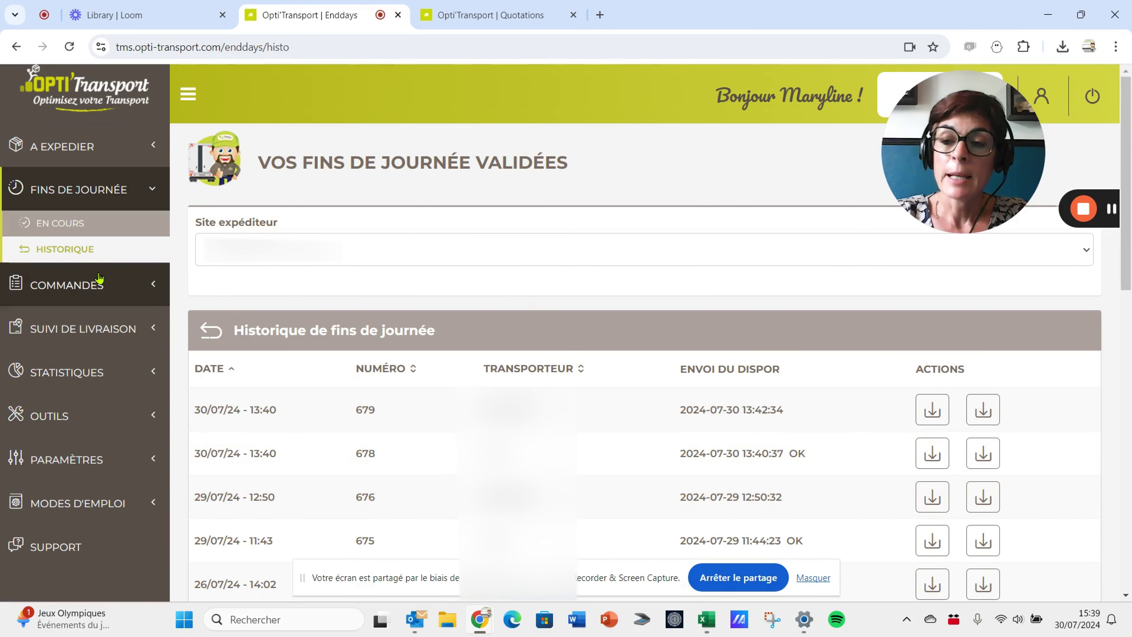
pyautogui.click(92, 290)
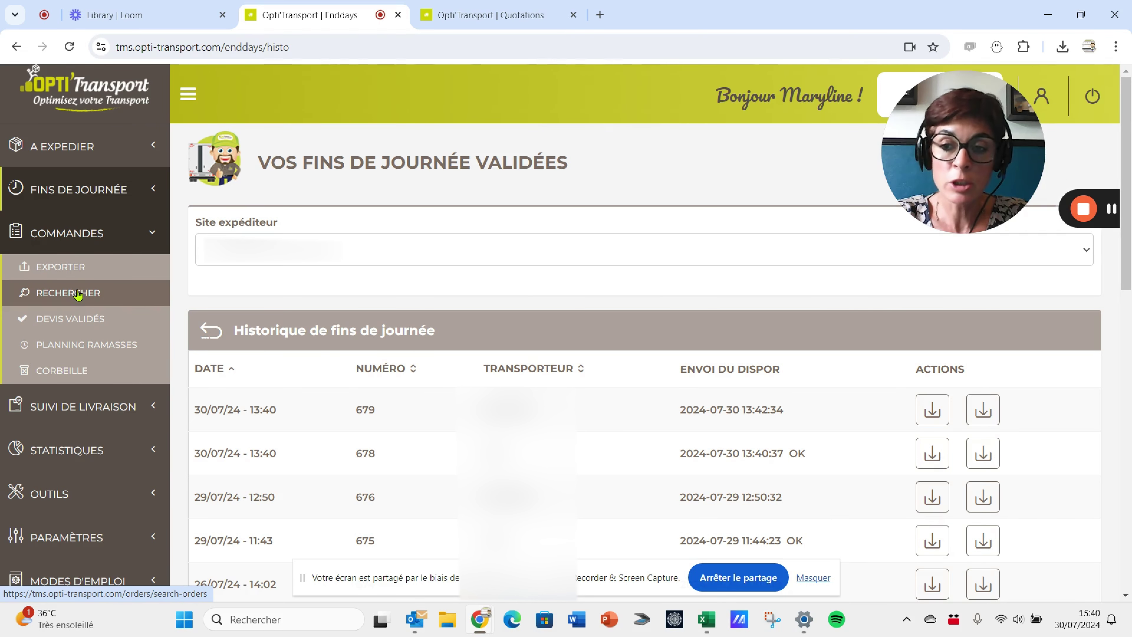
pyautogui.click(95, 302)
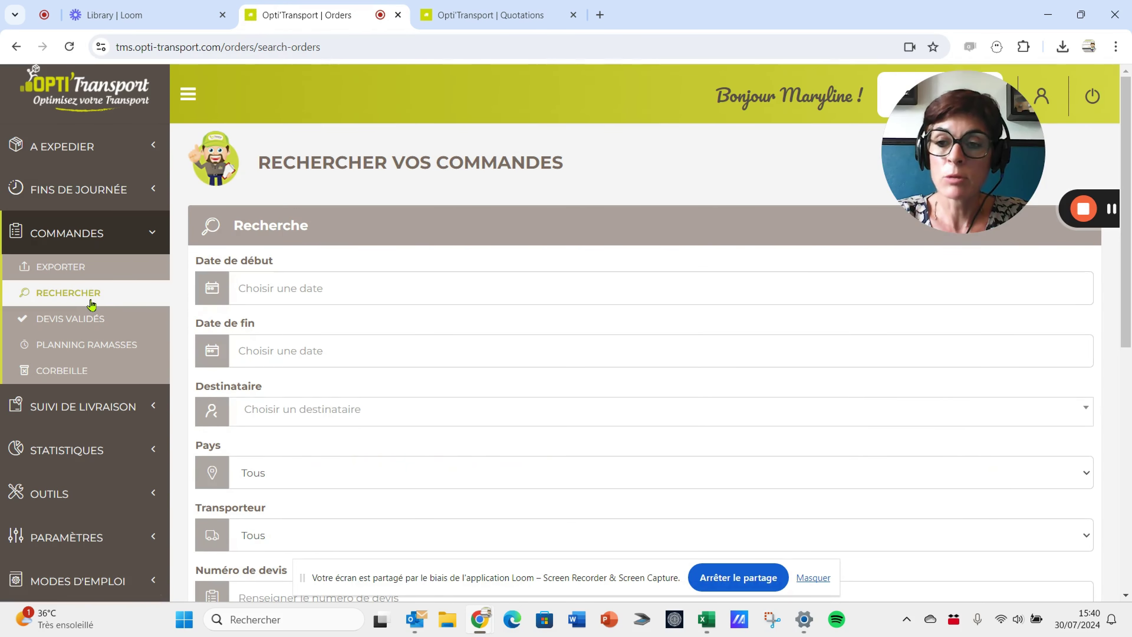
# View the validated quotes and the pickup schedule in the orders section.
pyautogui.click(83, 325)
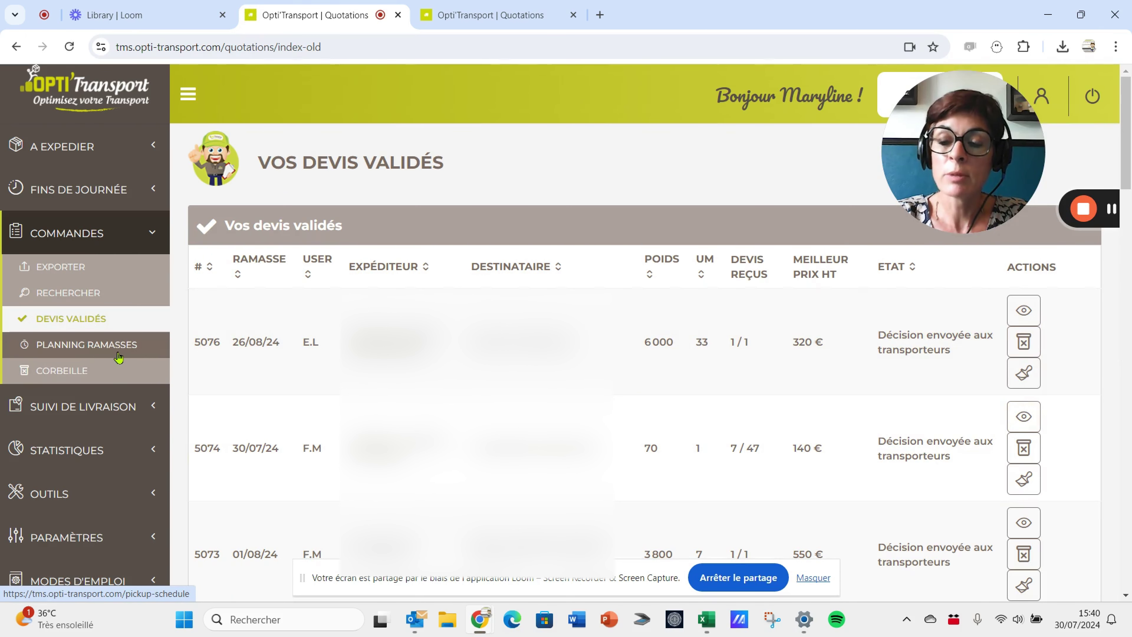
pyautogui.click(108, 353)
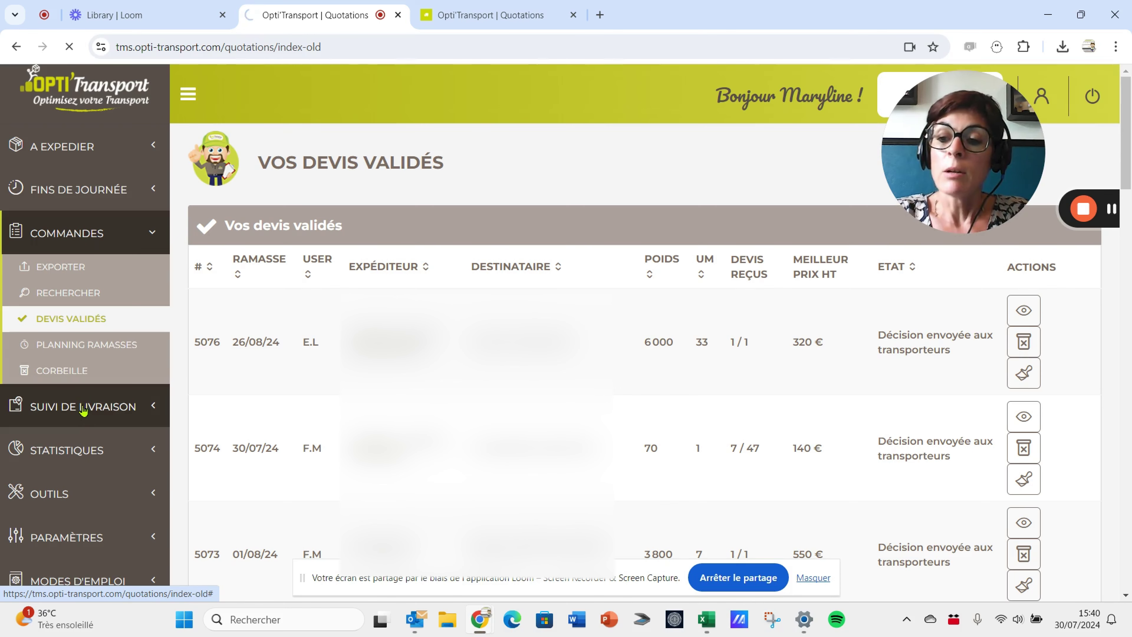
pyautogui.scroll(-1, 98, 356)
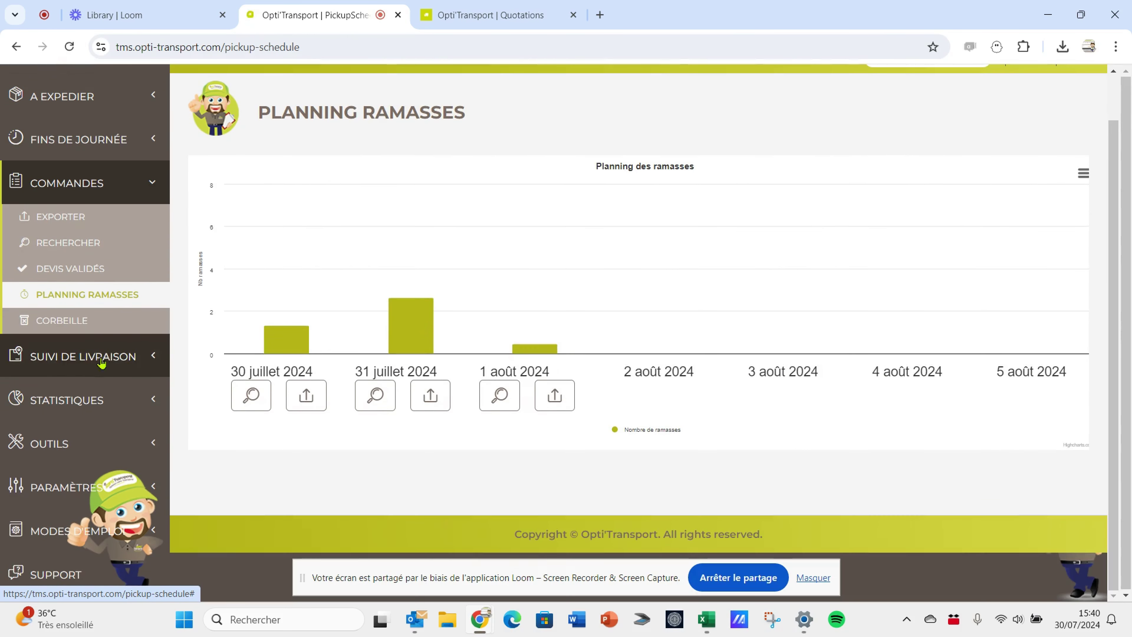
# Open the carrier reporting and examine the delivery situations, justifications and proof-of-delivery links.
pyautogui.click(101, 338)
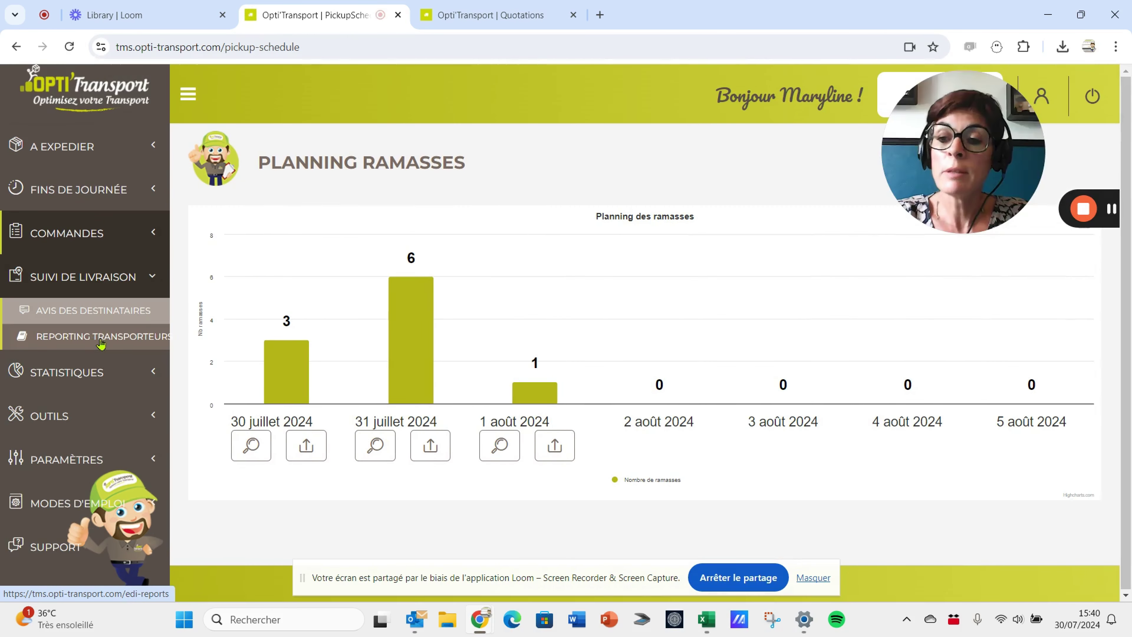
pyautogui.click(101, 339)
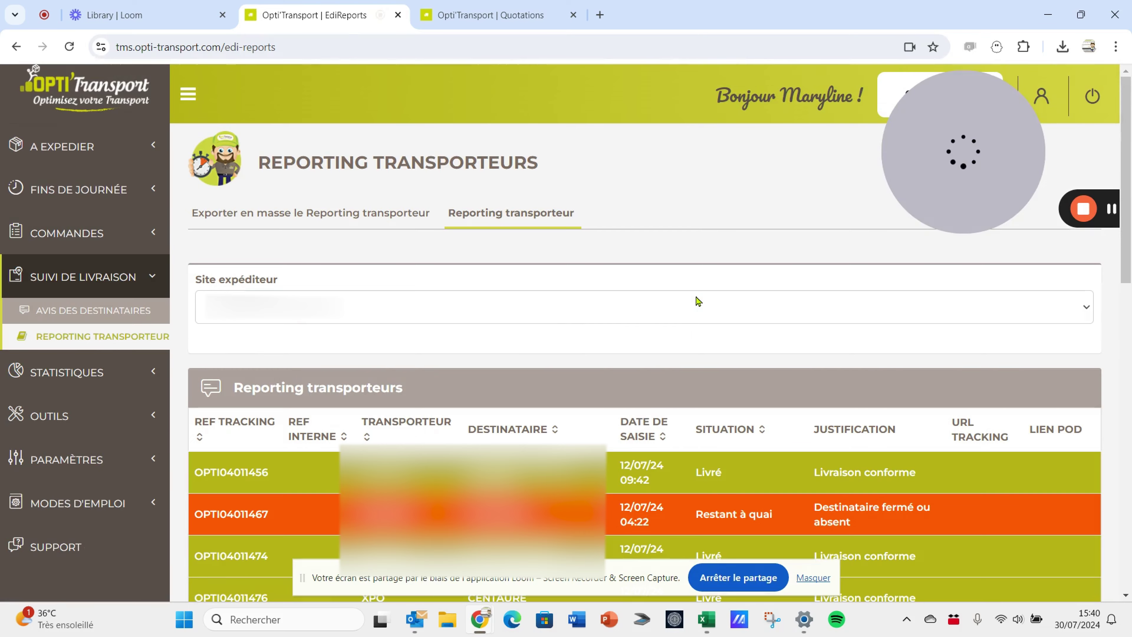
pyautogui.scroll(-3, 698, 302)
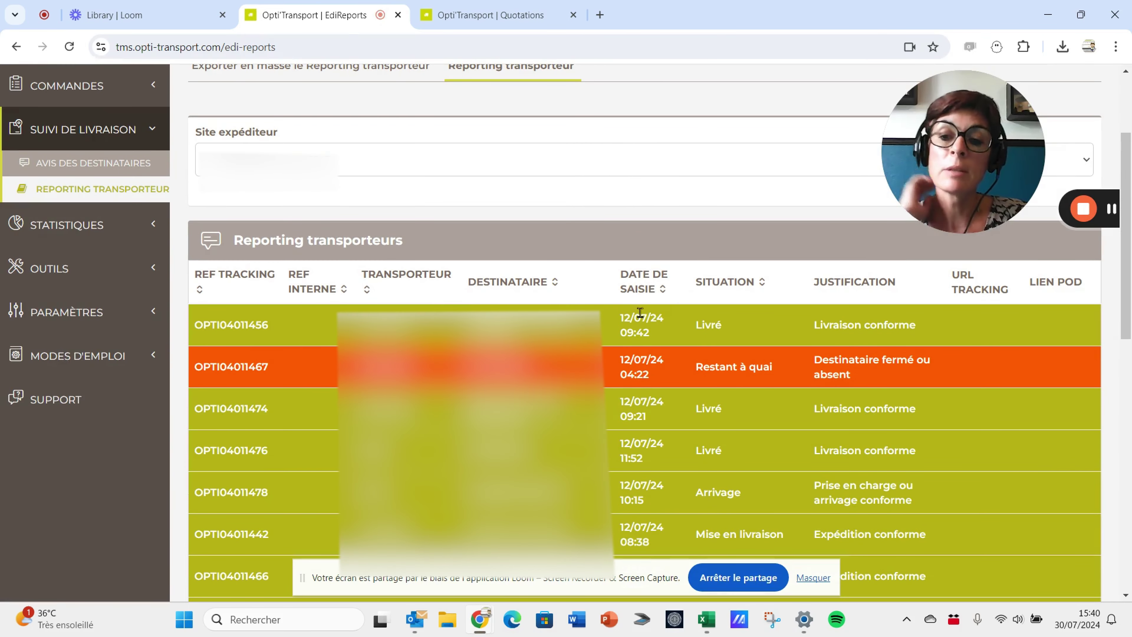
pyautogui.scroll(-2, 640, 312)
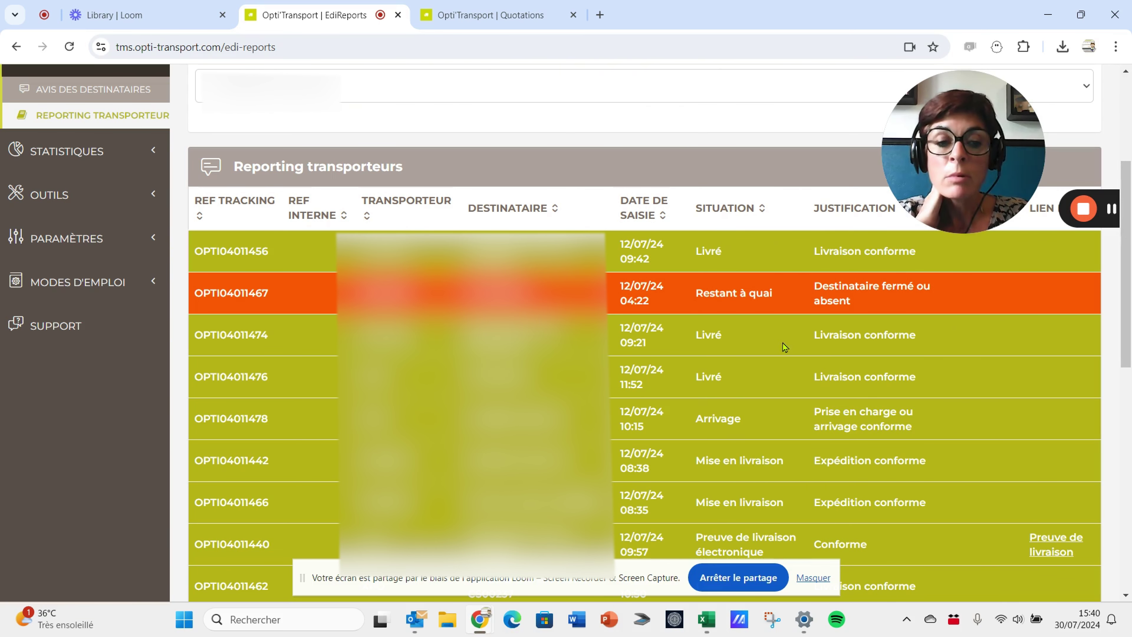
pyautogui.scroll(-1, 897, 374)
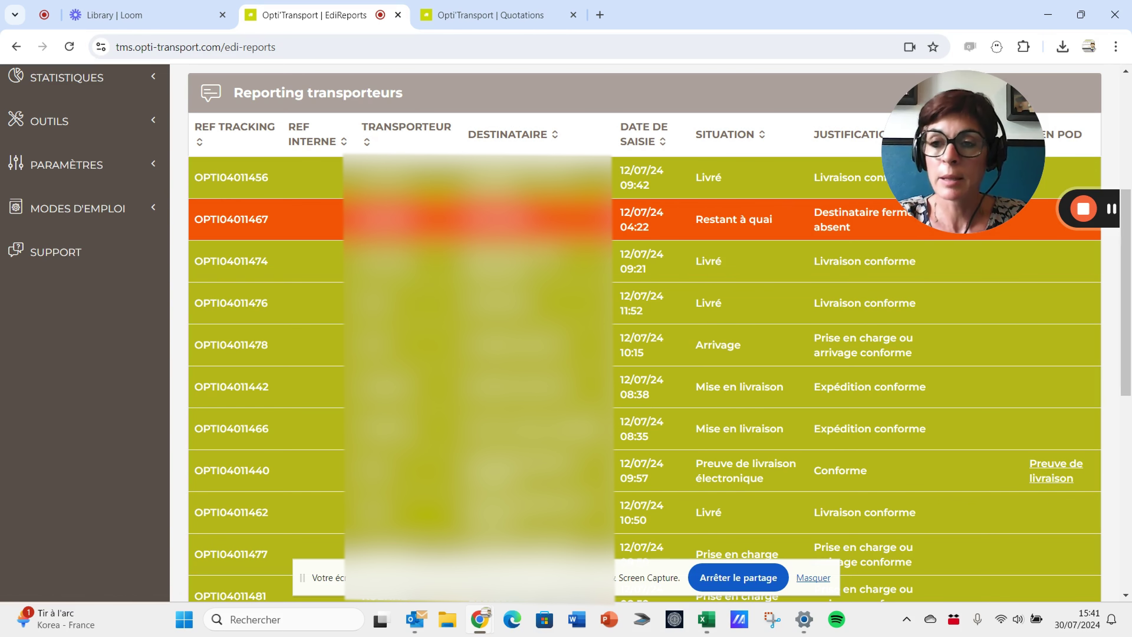
# Open the general statistics and examine the charts by month, carrier share, French department and country.
pyautogui.scroll(2, 183, 197)
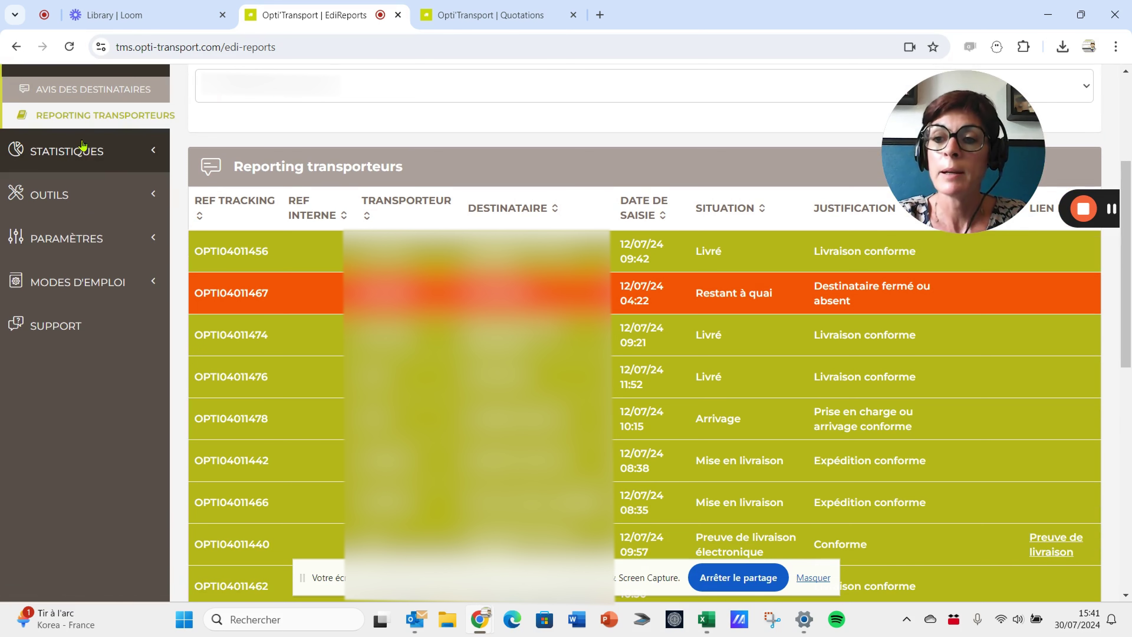
pyautogui.click(90, 159)
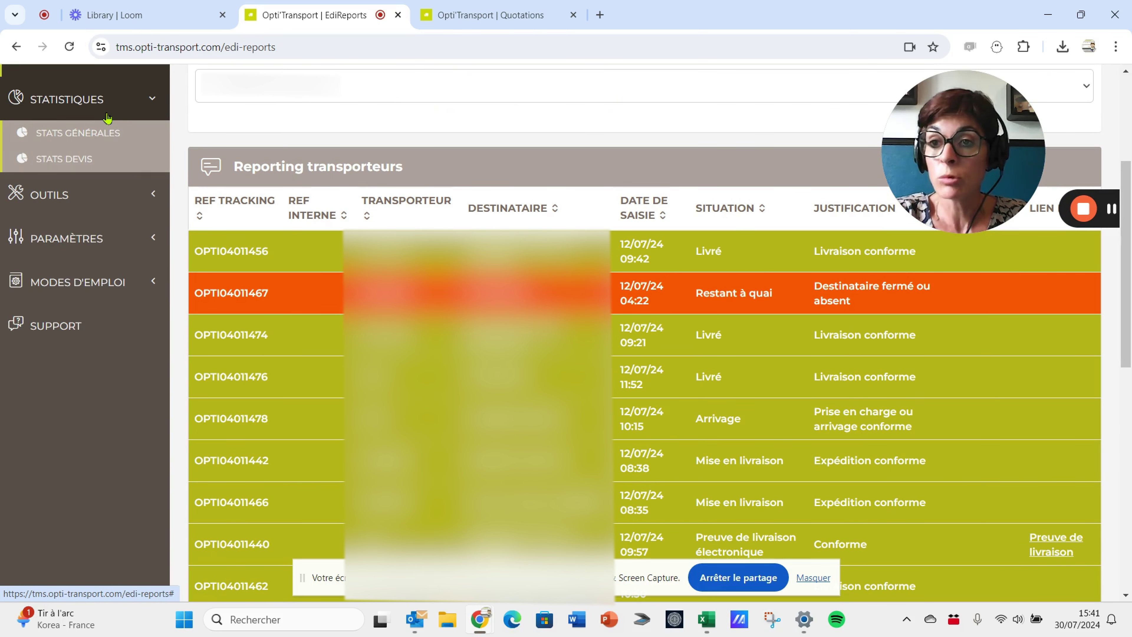
pyautogui.click(89, 139)
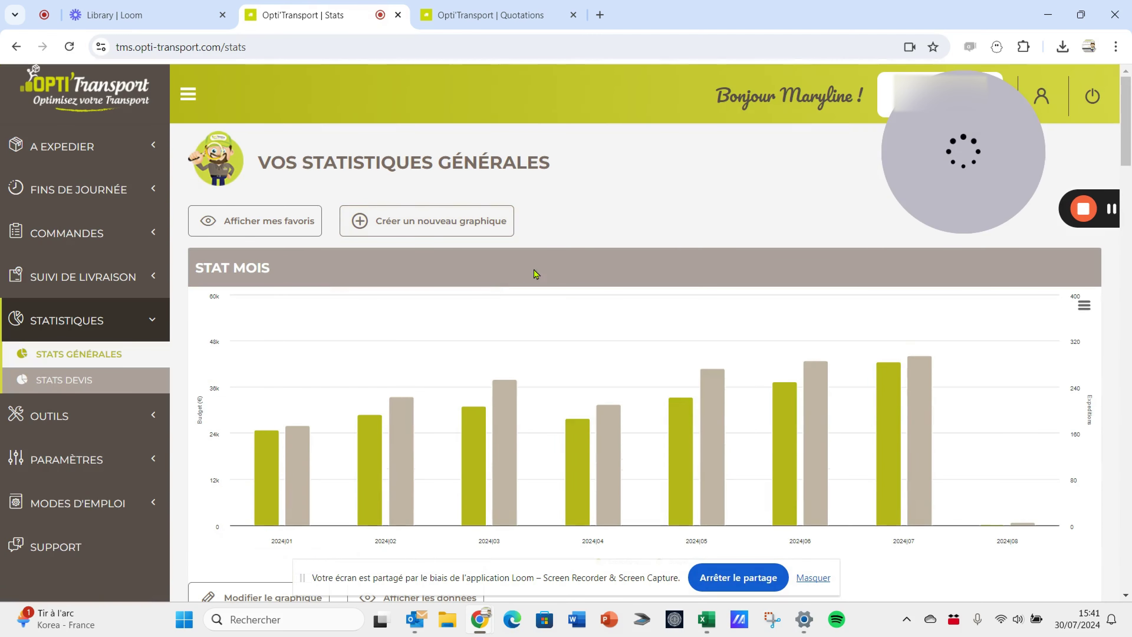
pyautogui.scroll(-2, 753, 408)
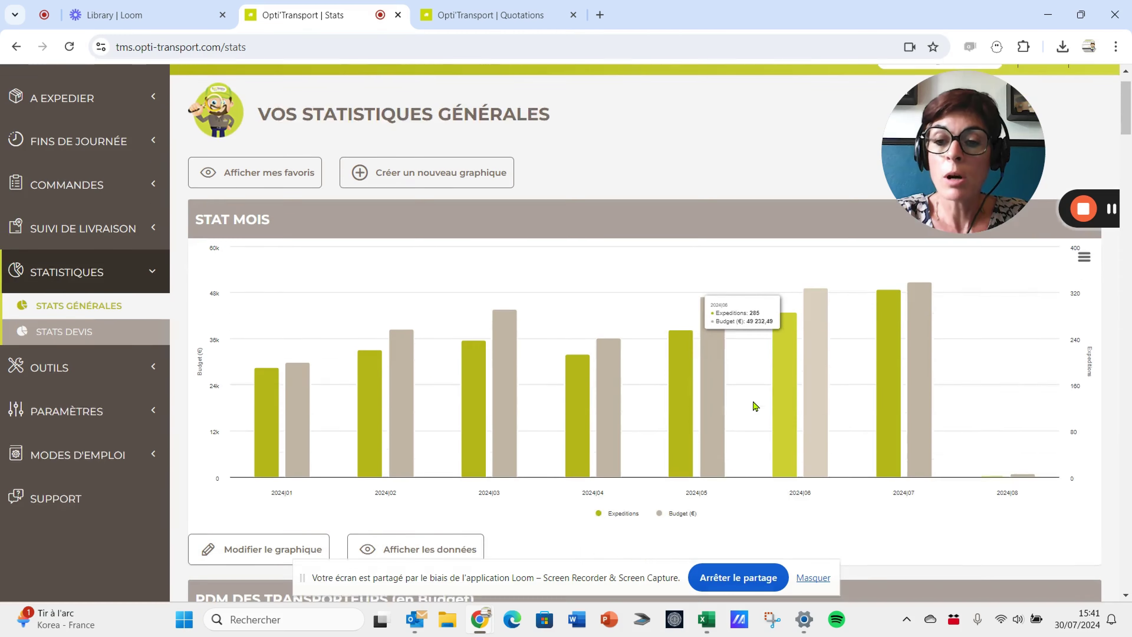
pyautogui.scroll(-10, 660, 349)
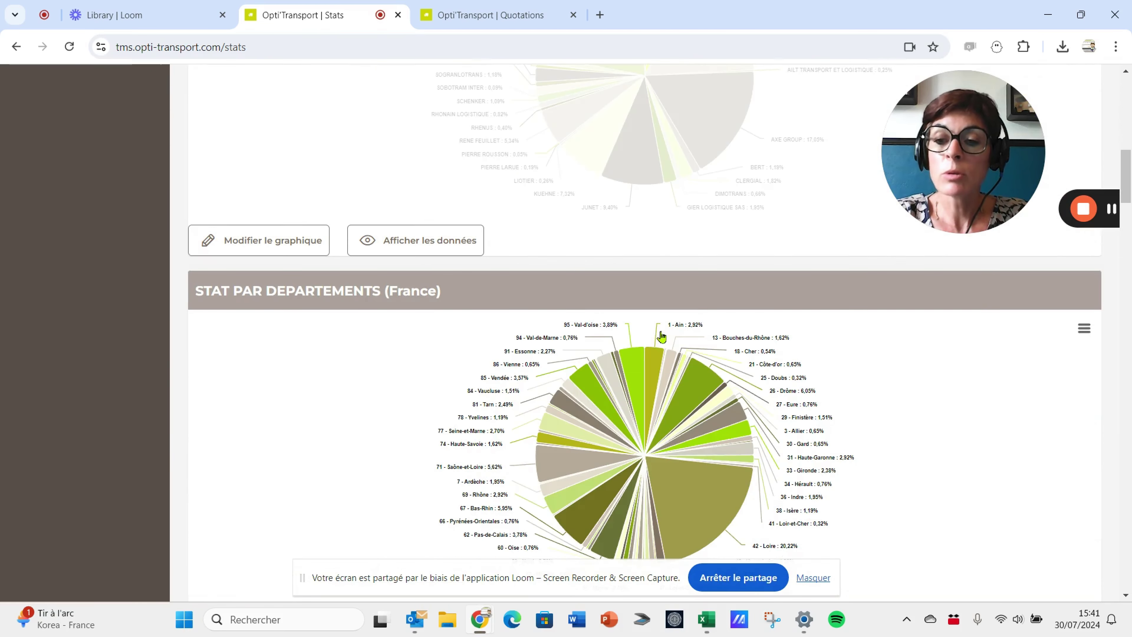
pyautogui.scroll(-11, 661, 337)
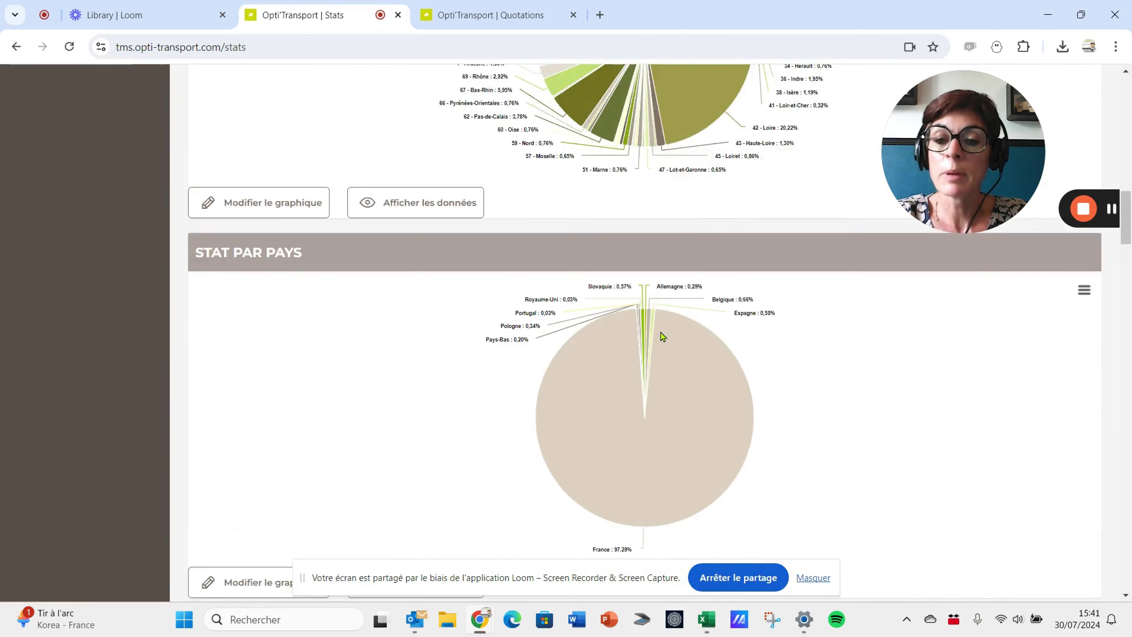
pyautogui.scroll(-3, 662, 337)
pyautogui.scroll(10, 661, 337)
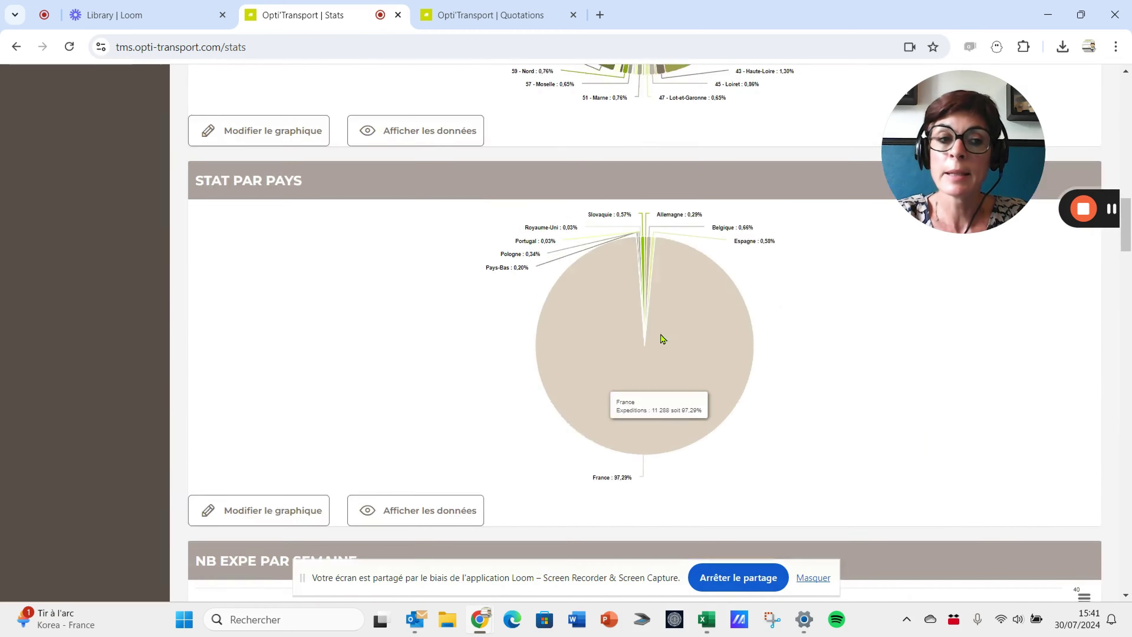
pyautogui.scroll(20, 661, 339)
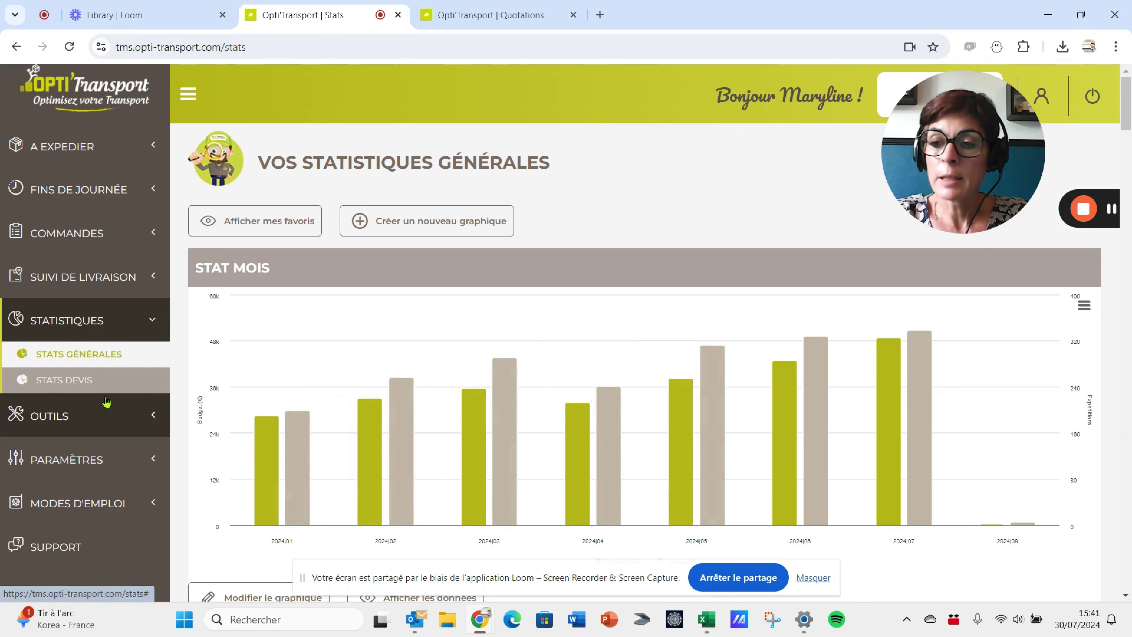
# View the savings simulator and the comparator of negotiated rate grids.
pyautogui.click(50, 426)
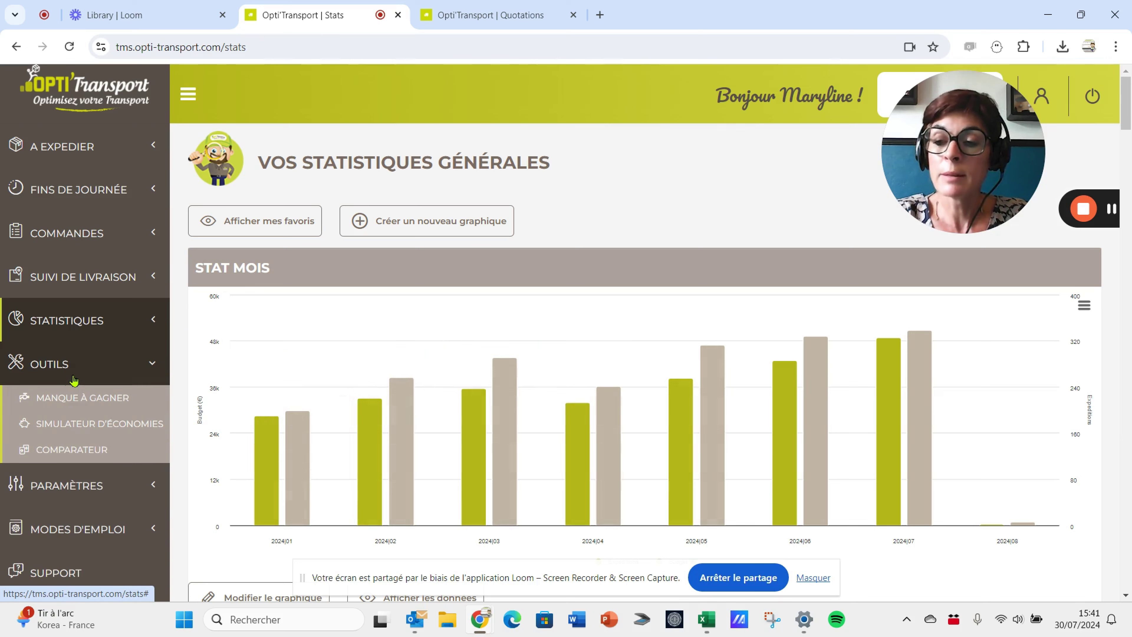
pyautogui.click(81, 435)
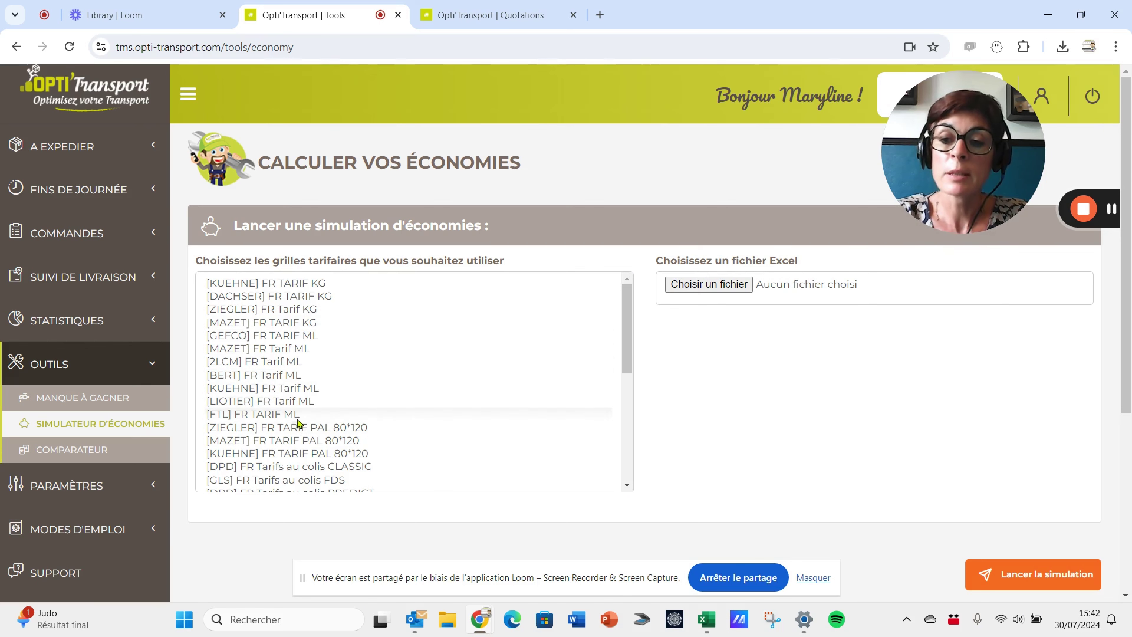
pyautogui.click(89, 448)
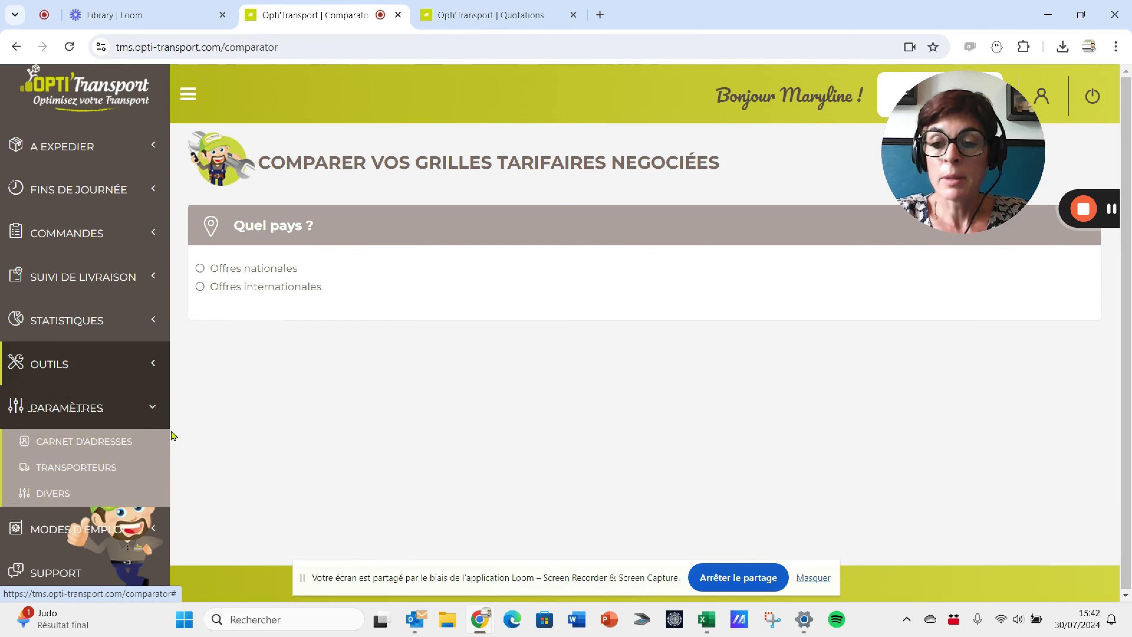
# Show the entries available under Paramètres and Modes d'emploi.
pyautogui.click(73, 487)
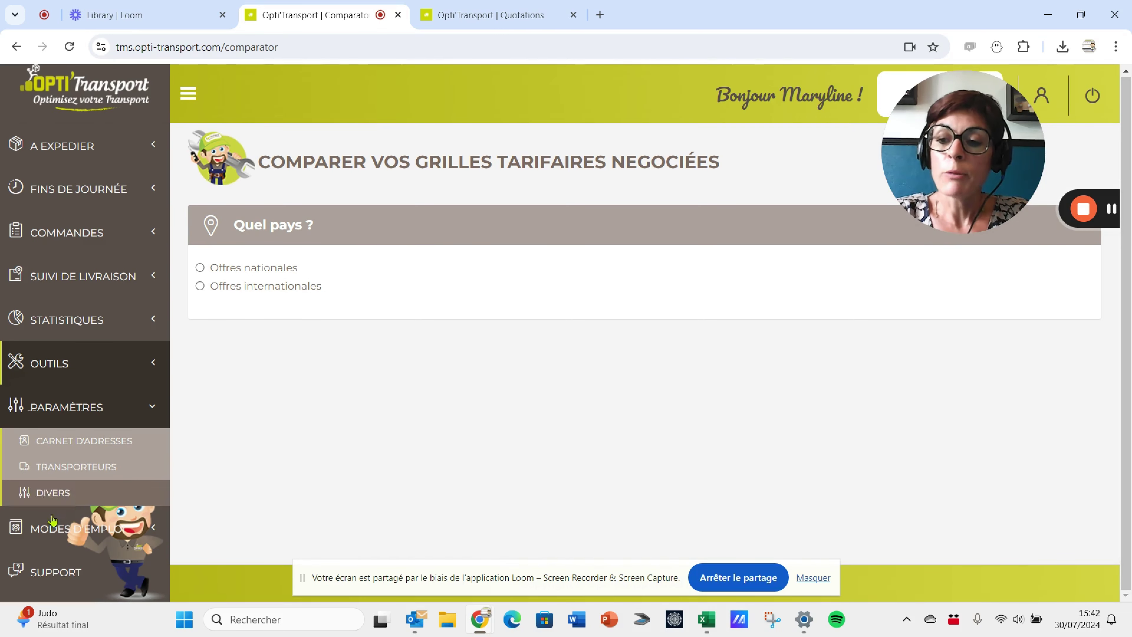
pyautogui.click(49, 535)
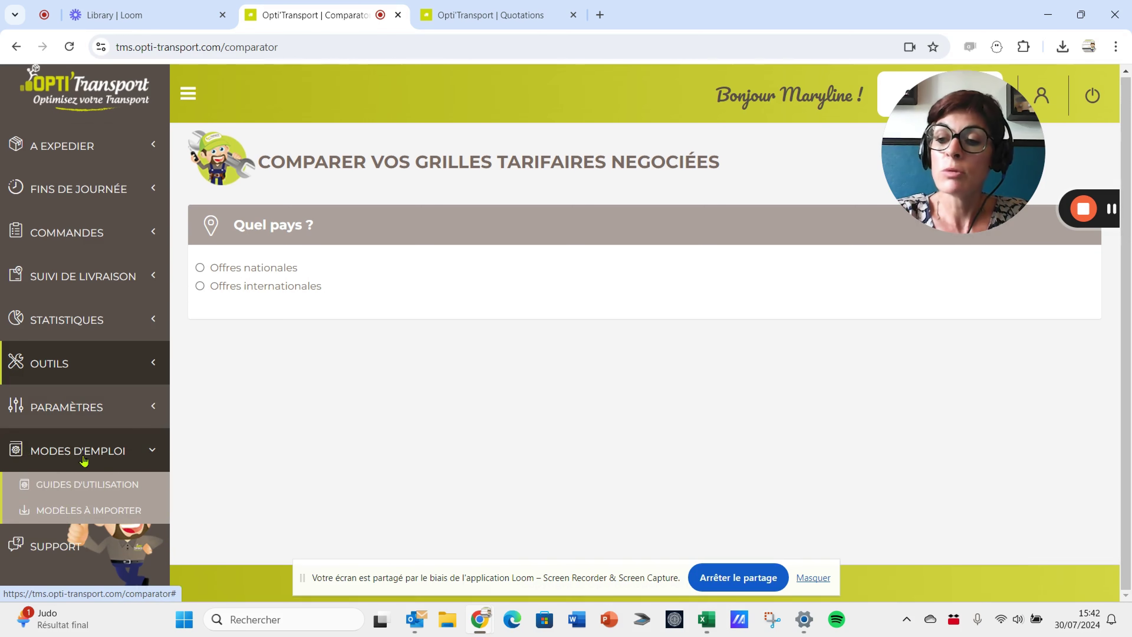
# Open the support message form and set the message subject to Idée / Evolution.
pyautogui.click(51, 559)
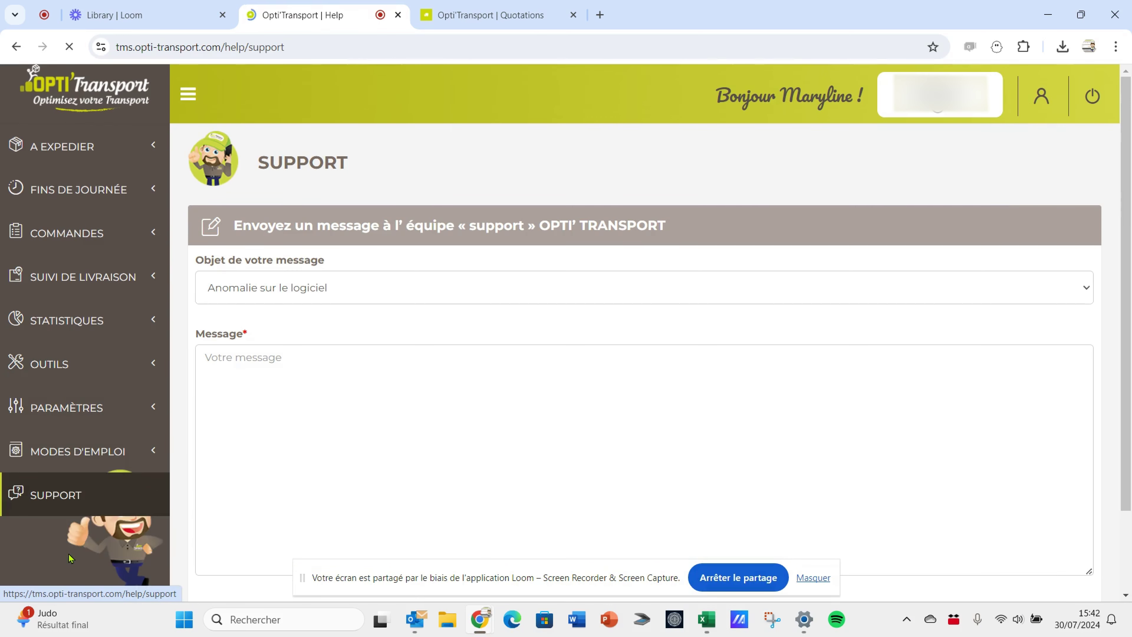
pyautogui.click(278, 295)
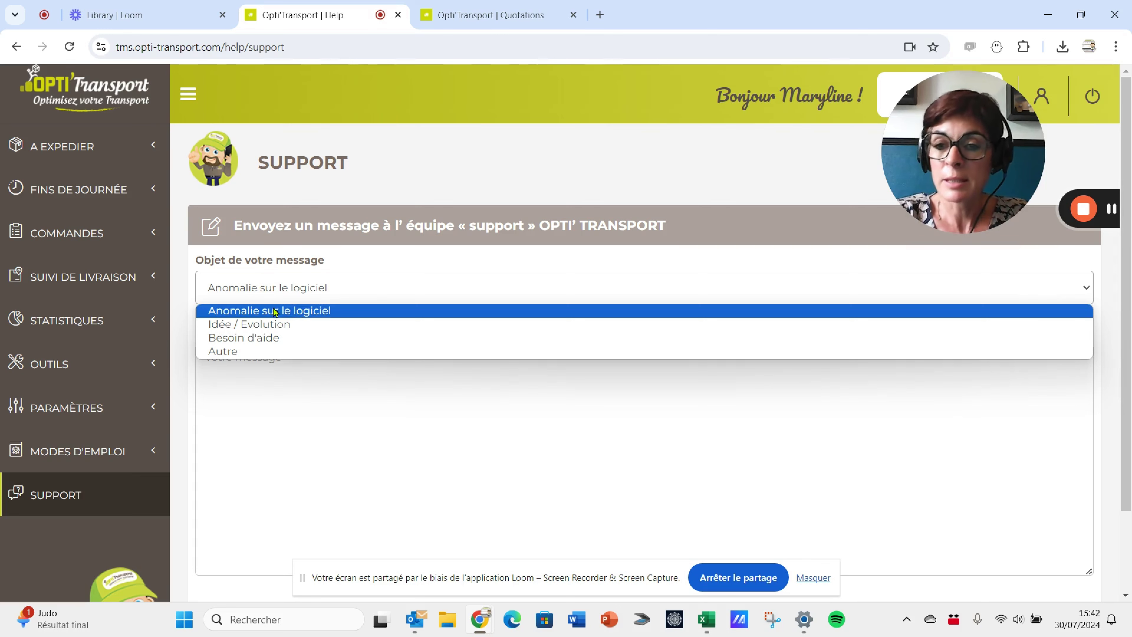
pyautogui.click(257, 329)
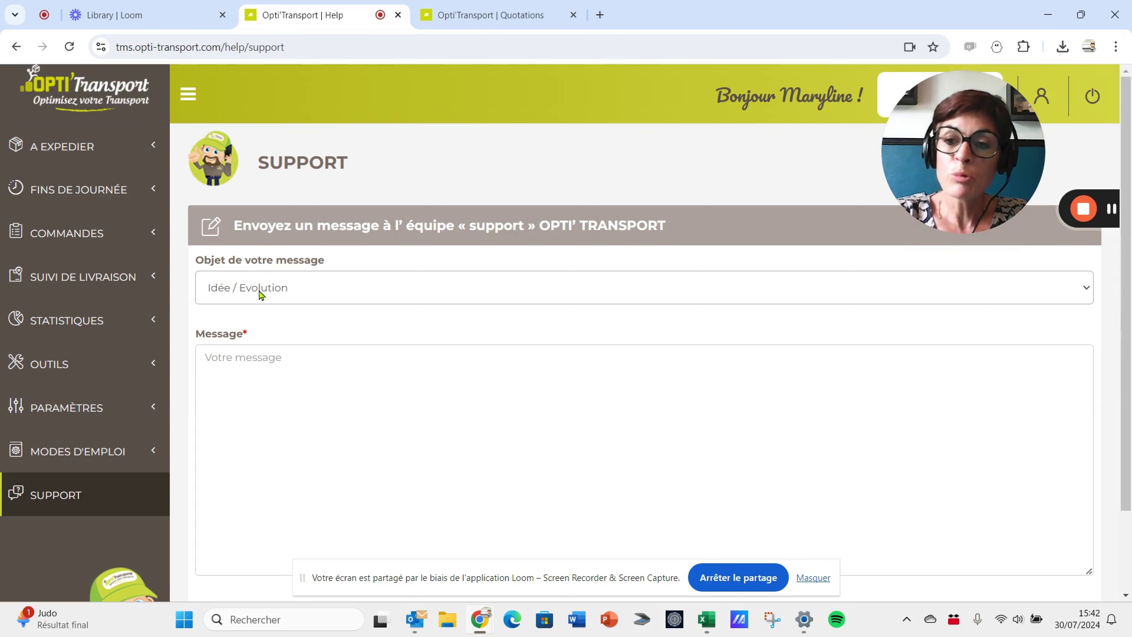